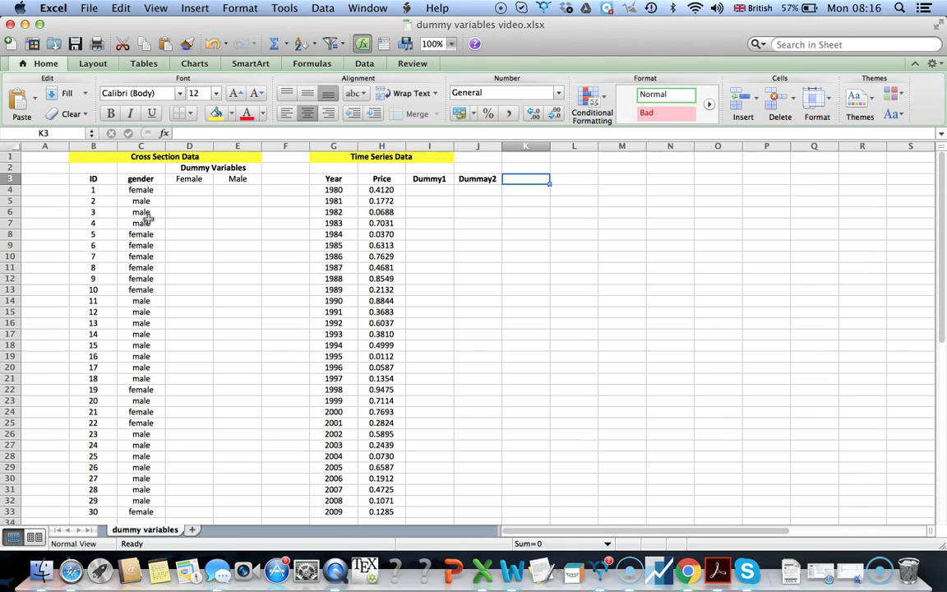
Point out the Female and Male headings, then select cell D4 for the first Female value.
click(186, 179)
click(238, 180)
click(199, 179)
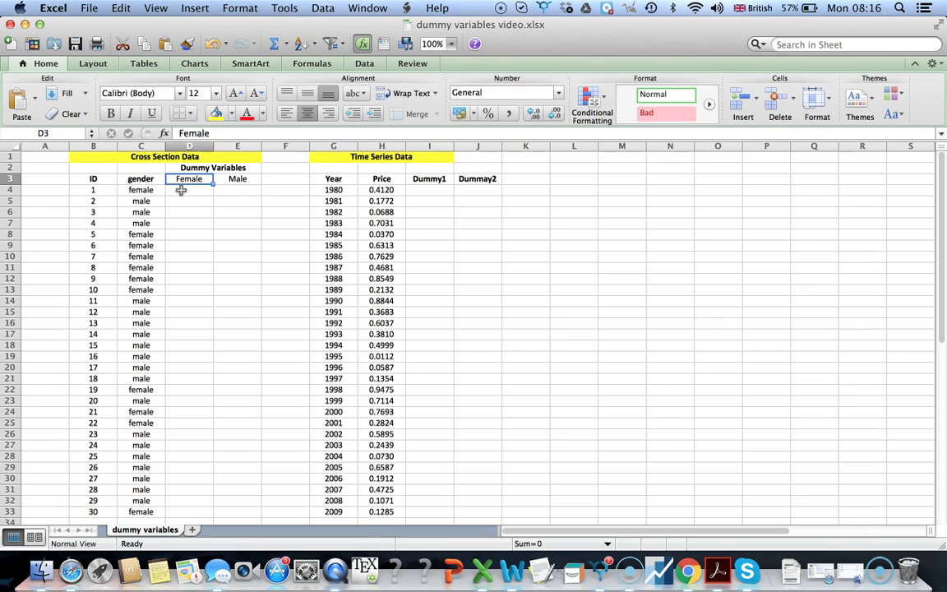
click(182, 190)
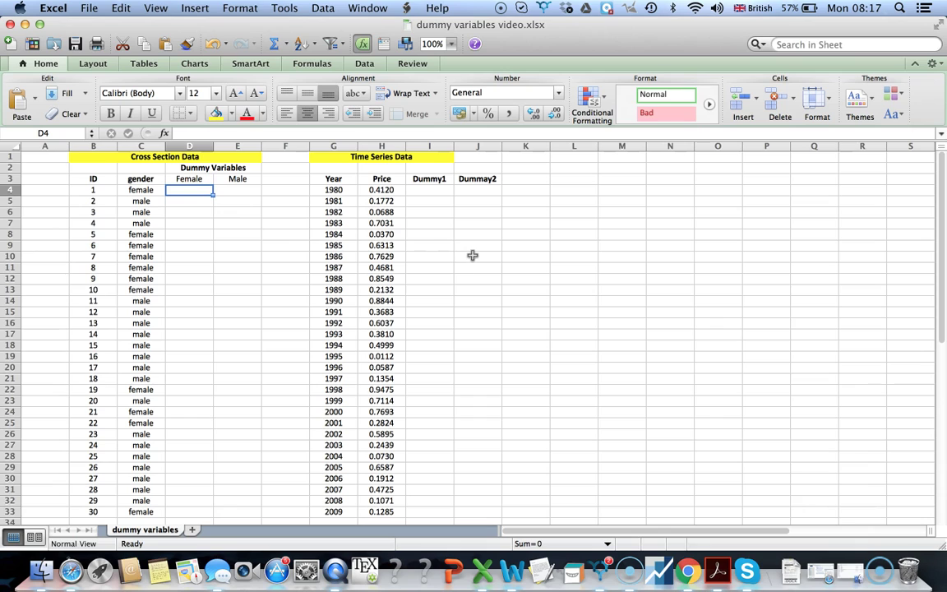
Enter =IF(C4="female",1,0) in D4 so a female gender gives 1.
text(=)
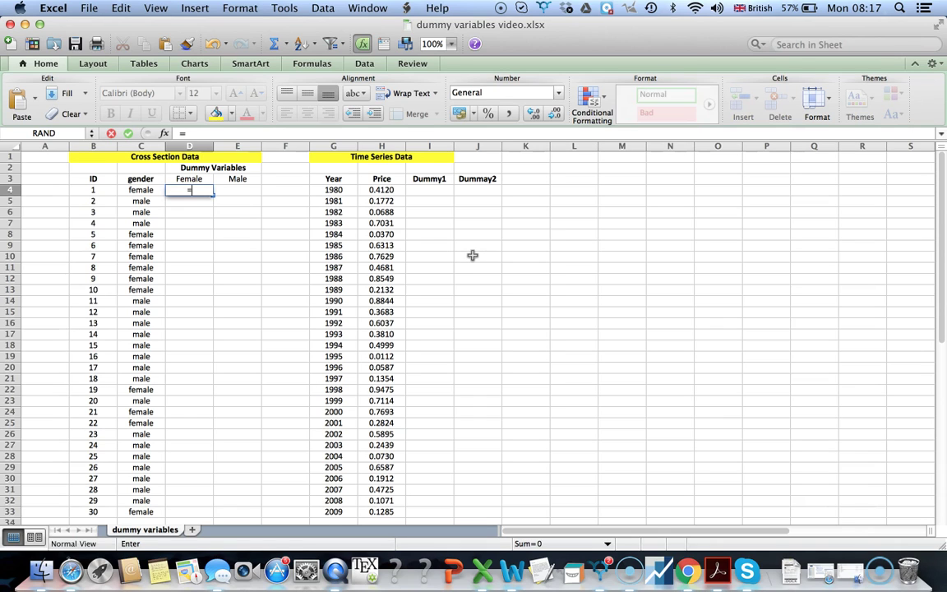
click(473, 255)
text(IF)
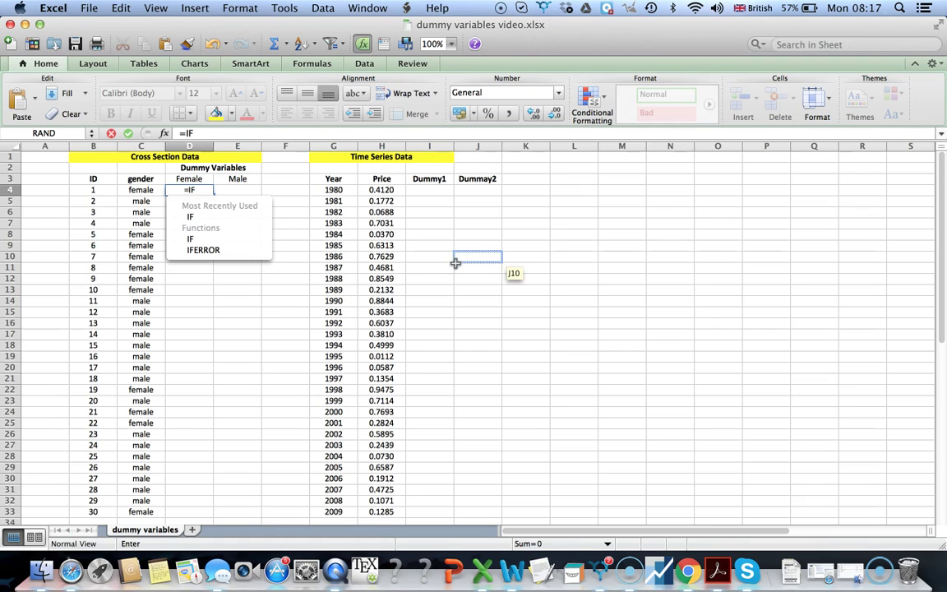
text(()
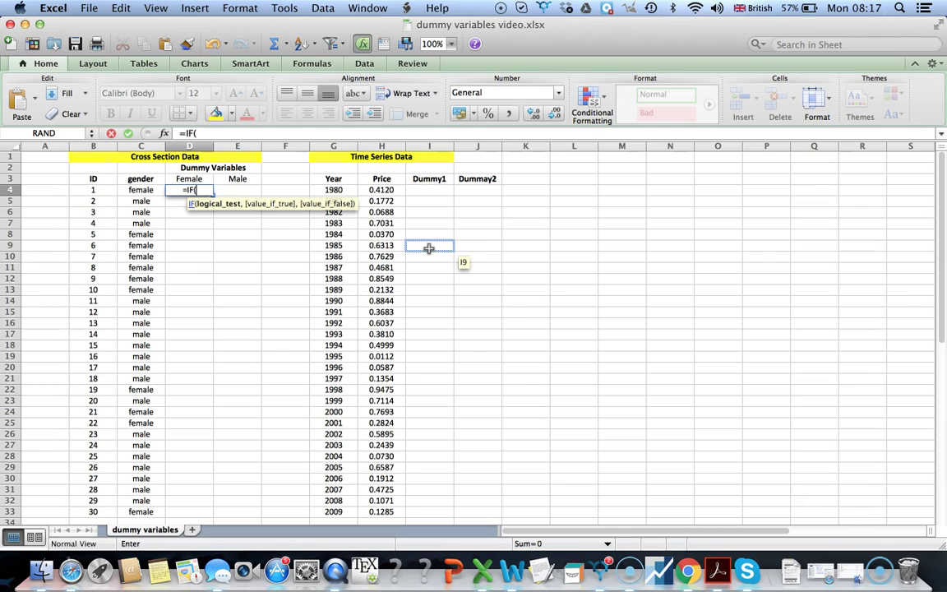
click(144, 190)
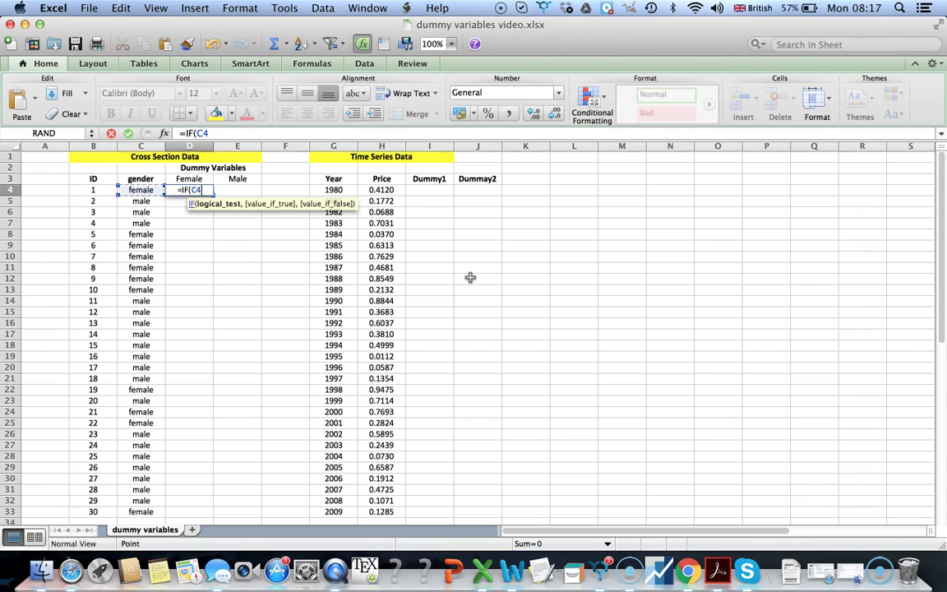
text(=)
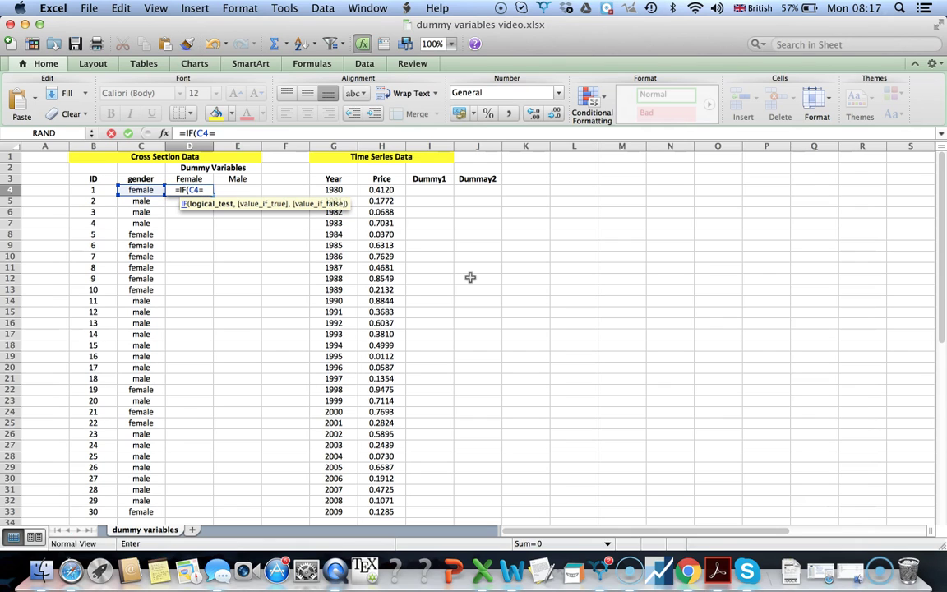
text("female)
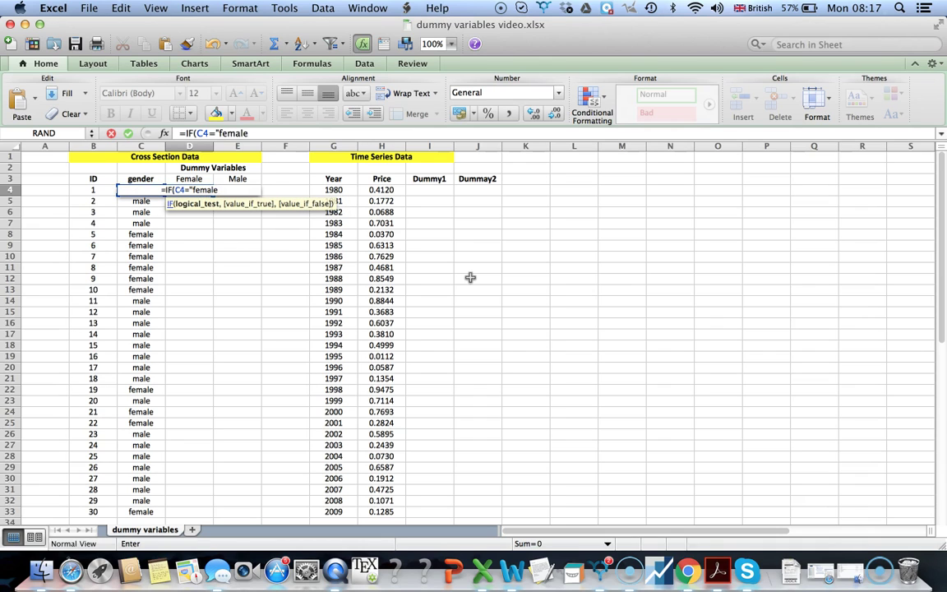
text(")
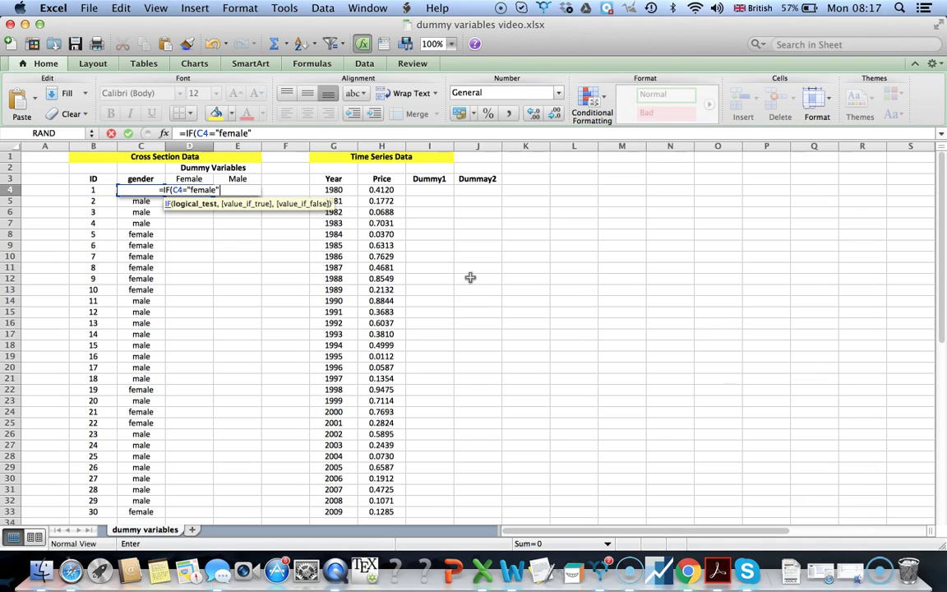
text(,)
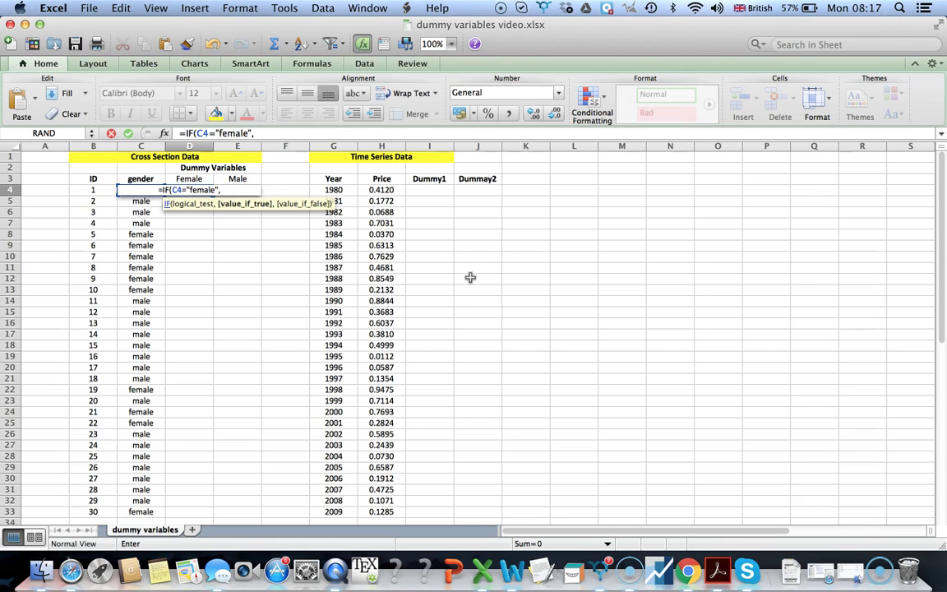
text(1)
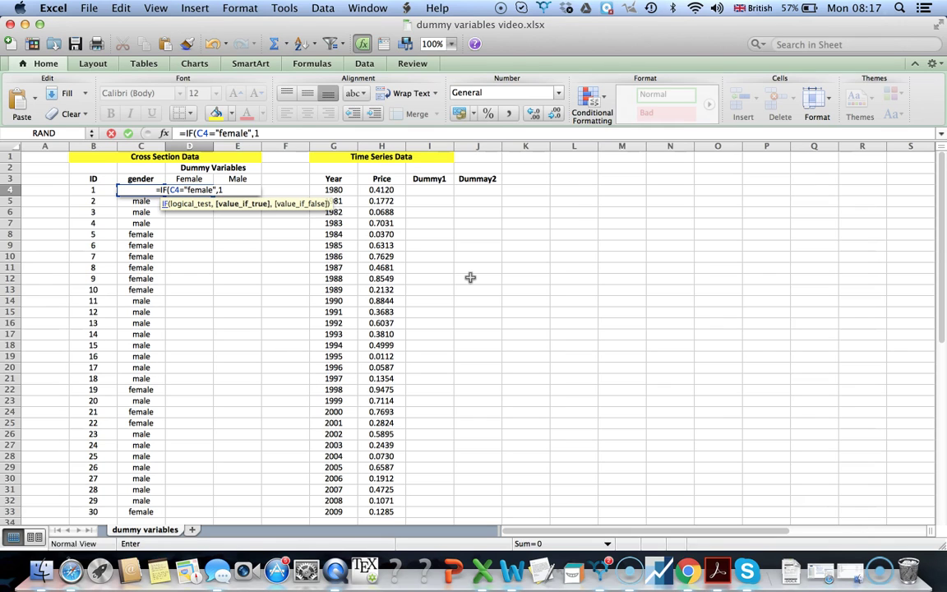
text(,)
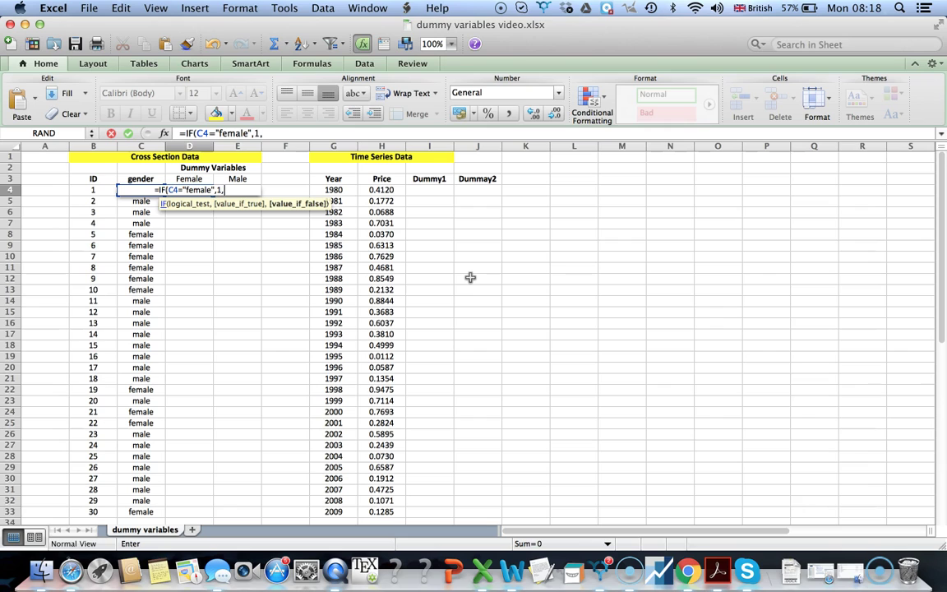
text(0))
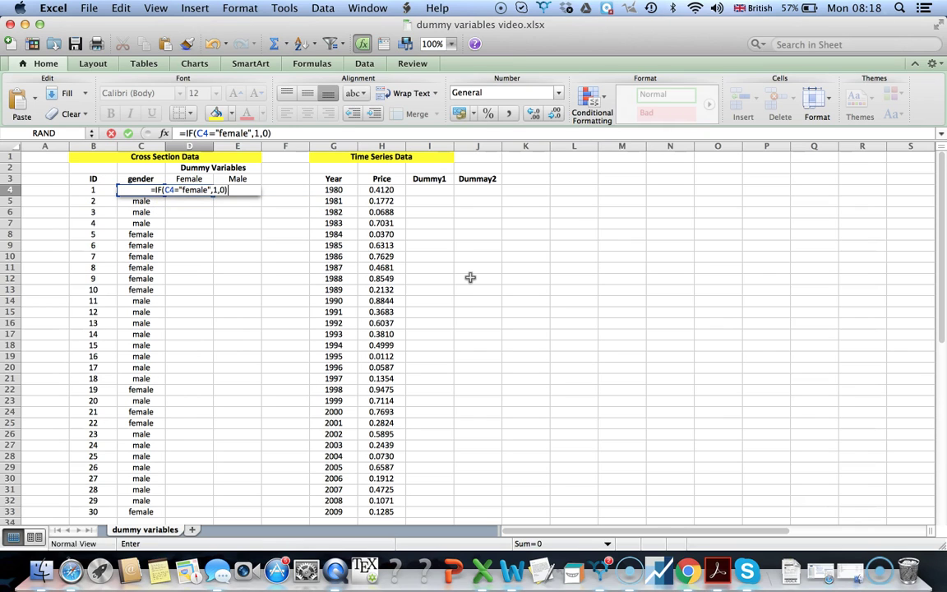
key(Return)
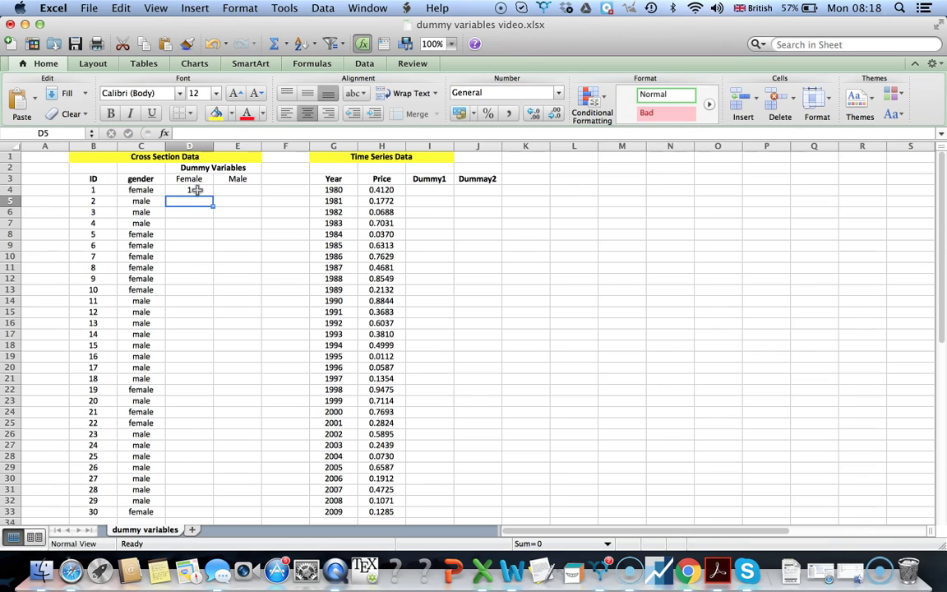
Colour the Female heading in D3 red.
click(191, 188)
click(194, 179)
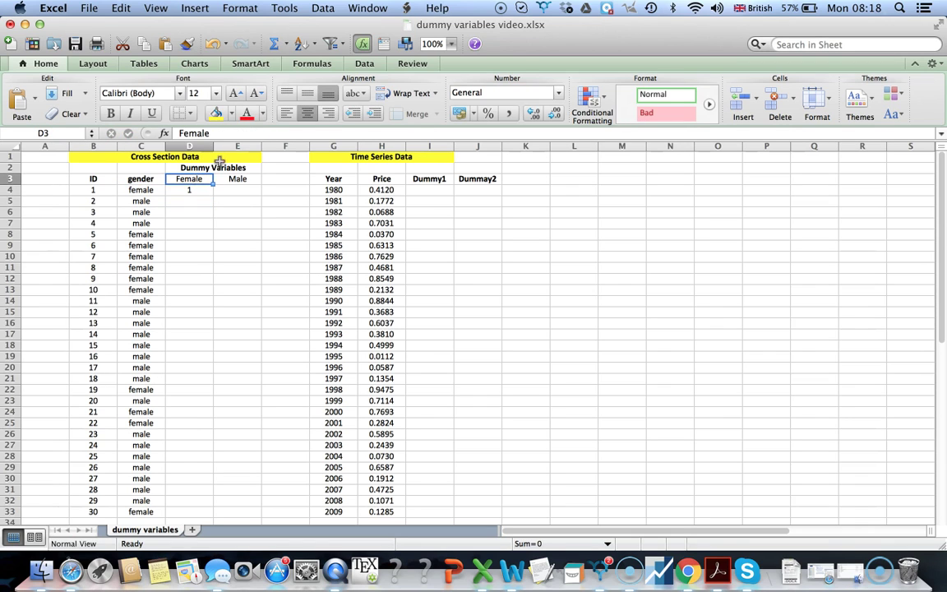
click(245, 118)
Fill the D4 Female formula down the column to row 33.
click(134, 189)
click(198, 179)
click(136, 189)
click(183, 189)
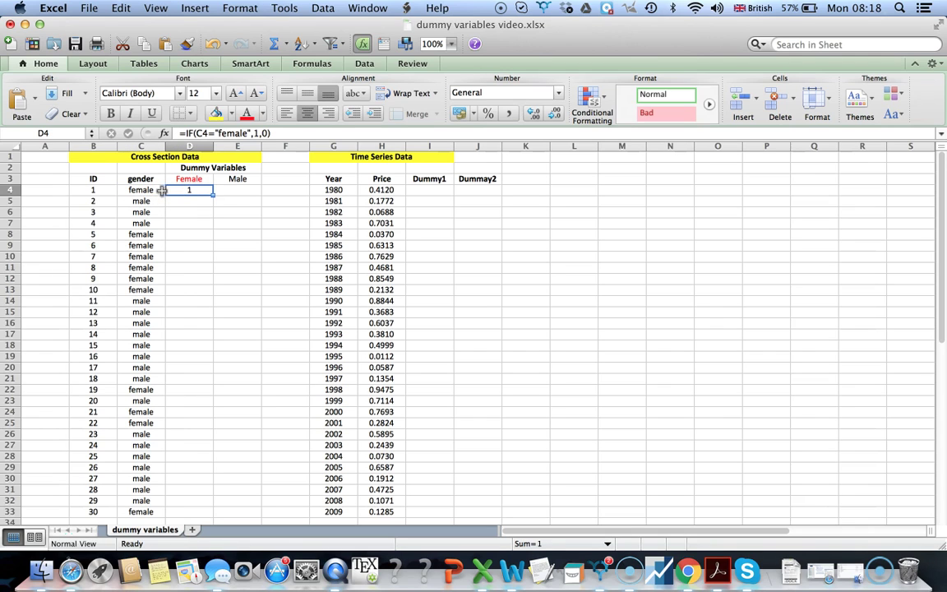
double_click(213, 194)
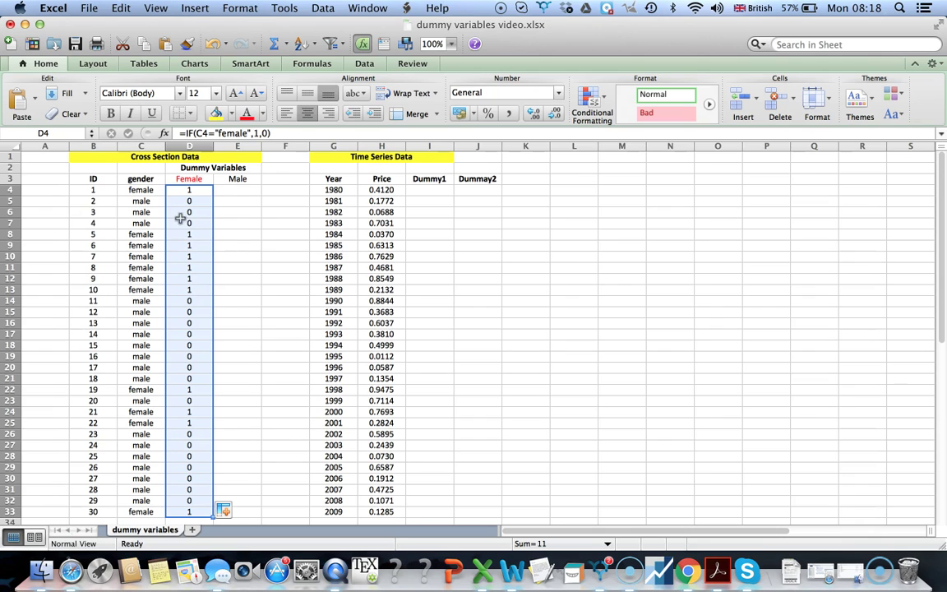
Spot-check the Female results in rows 5, 8, 23 and 33 against their genders.
click(138, 200)
click(192, 198)
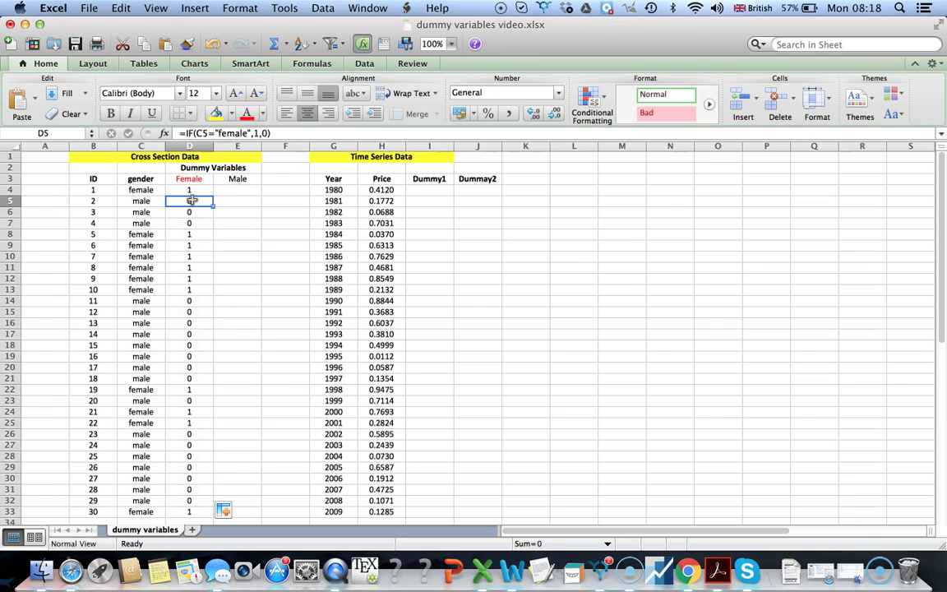
click(140, 234)
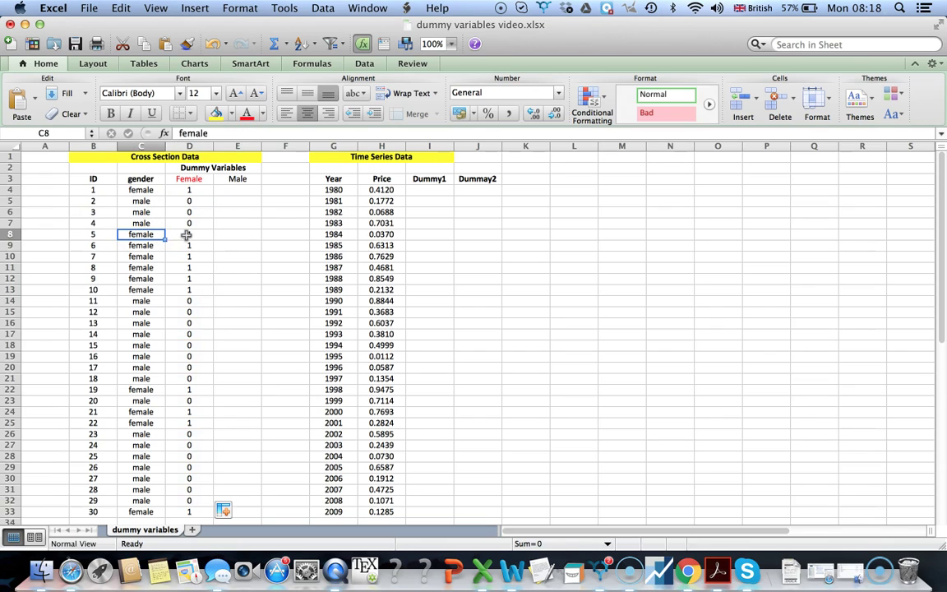
click(183, 236)
click(144, 402)
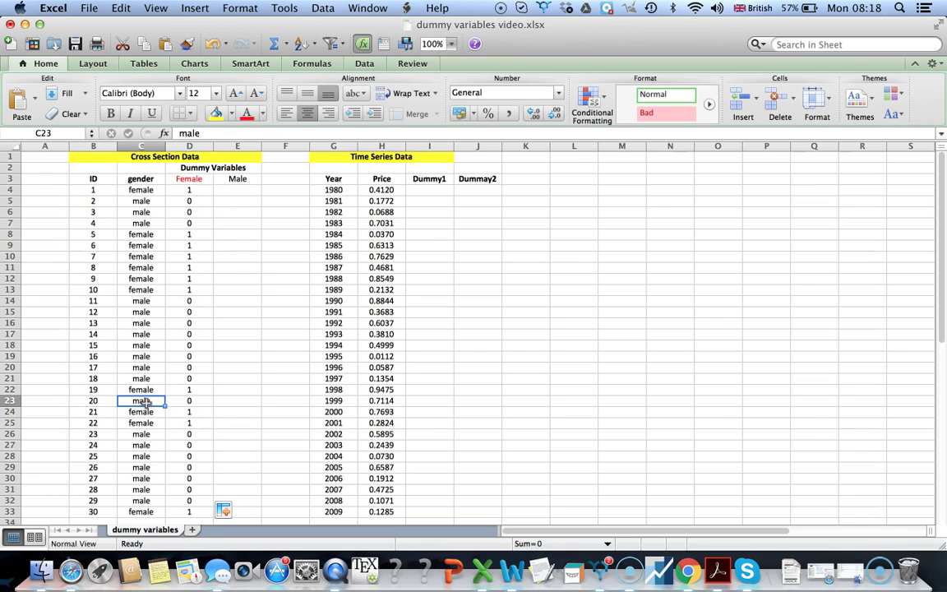
click(186, 400)
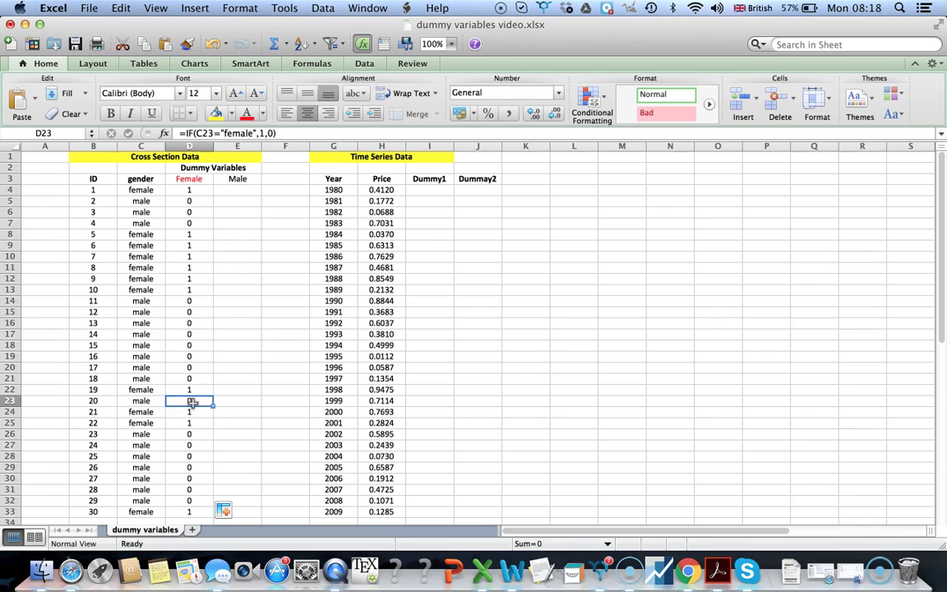
click(140, 511)
click(190, 510)
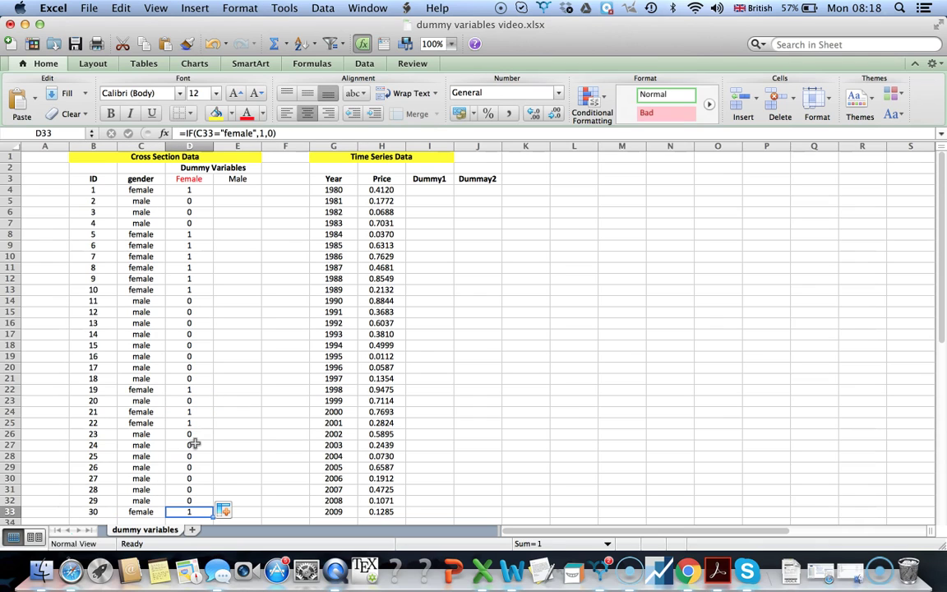
Make the Male heading blue and bold, and bold the Female heading too.
click(236, 179)
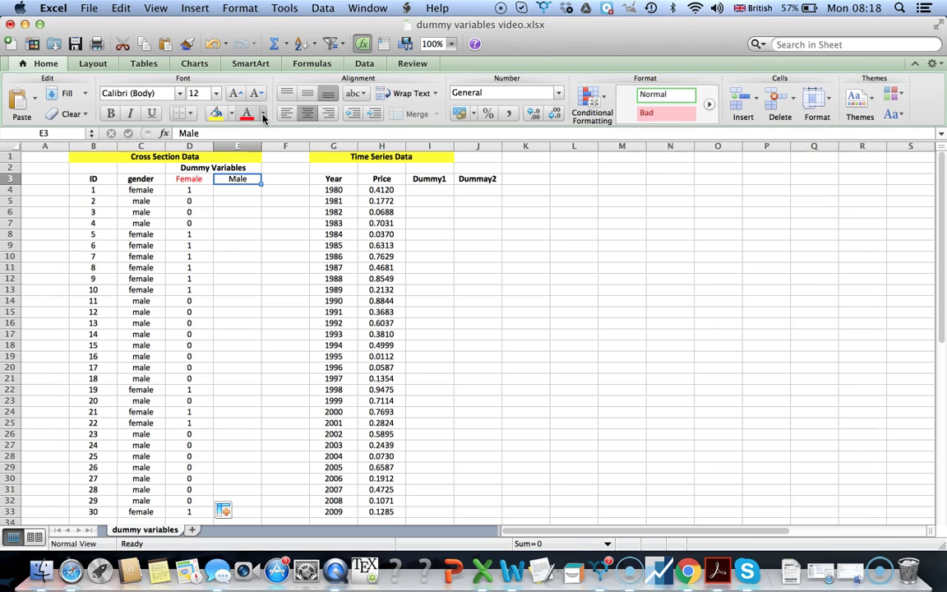
click(262, 113)
click(315, 245)
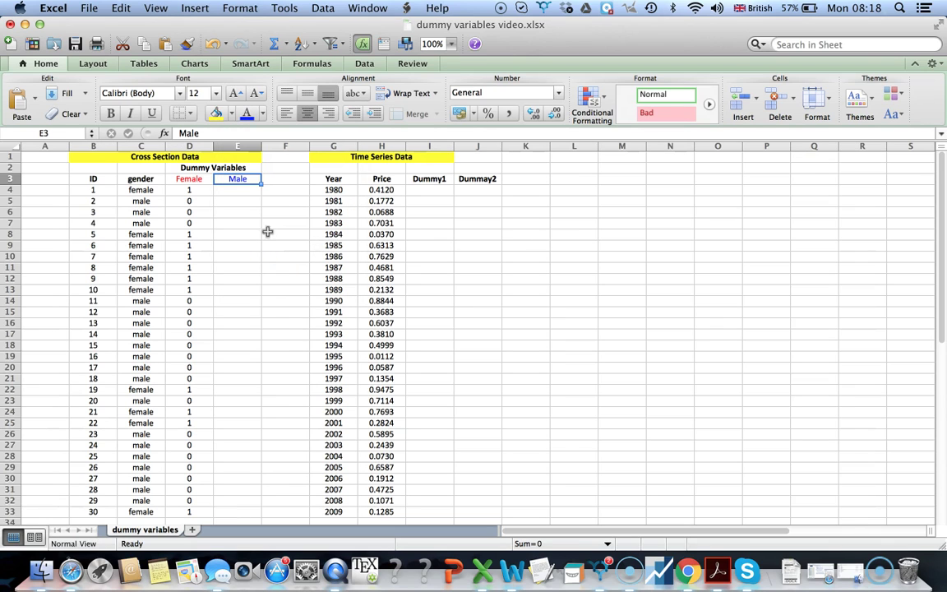
key(super+b)
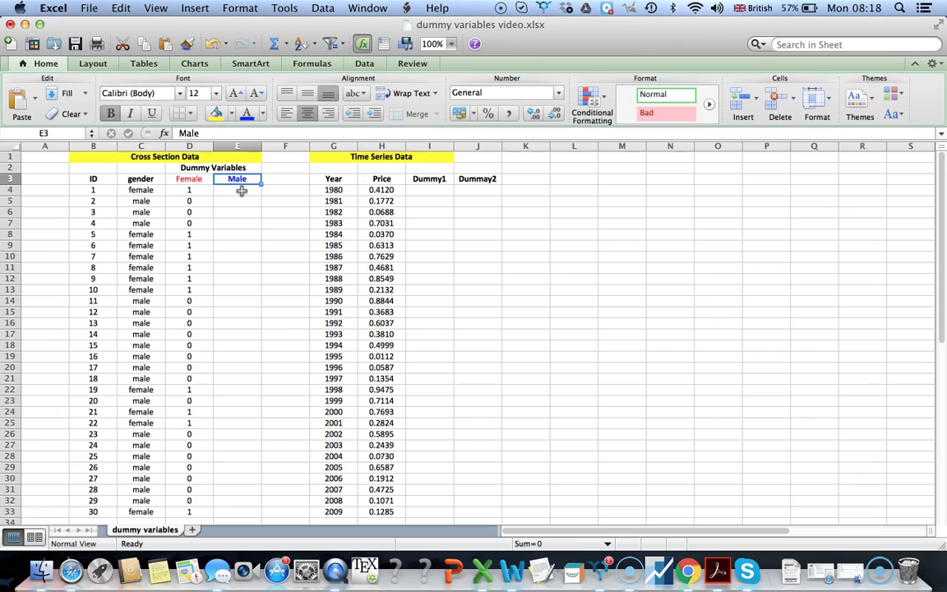
key(Left)
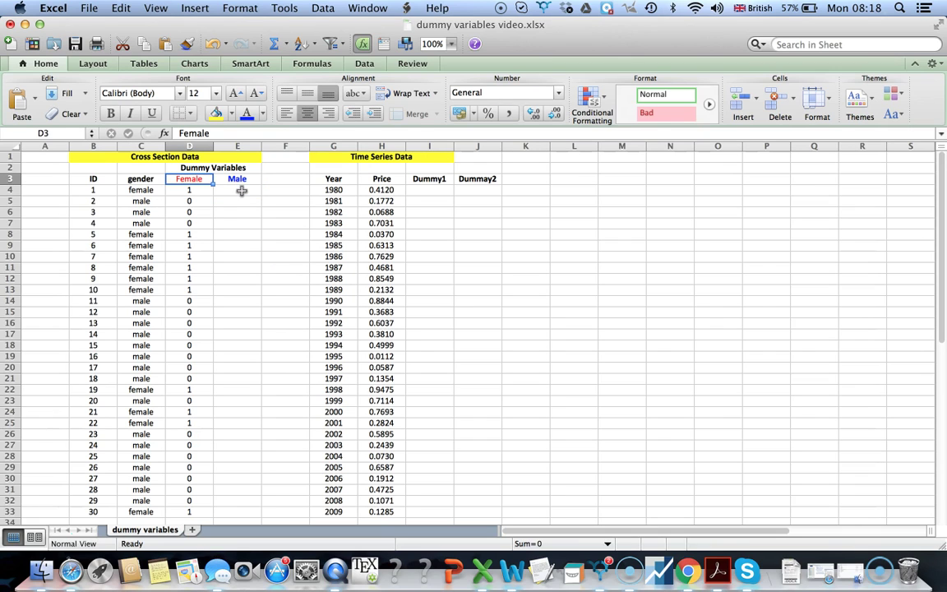
key(super+b)
key(Down)
key(Right)
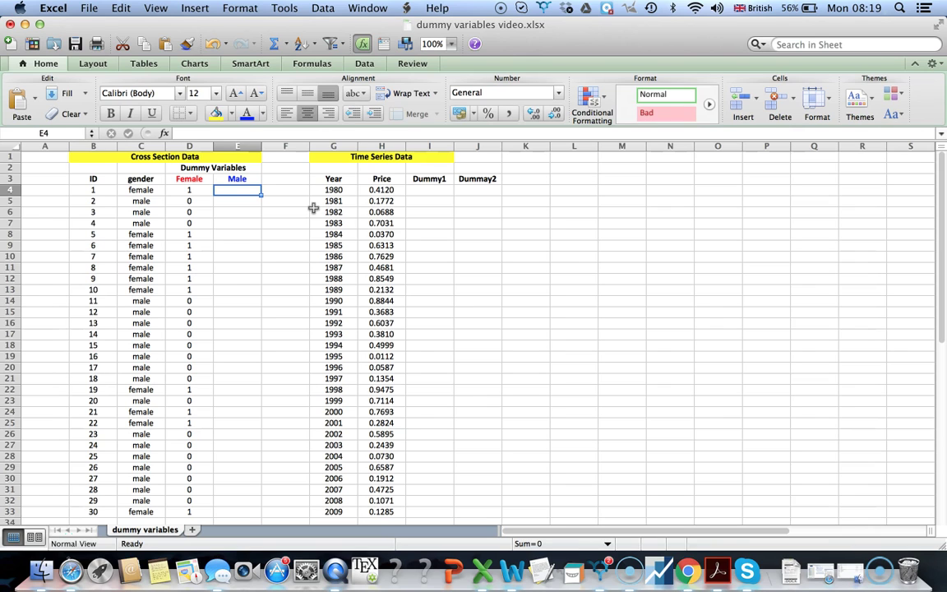
Enter =IF(C4="male",1,0) in E4 for the first Male value.
text(=)
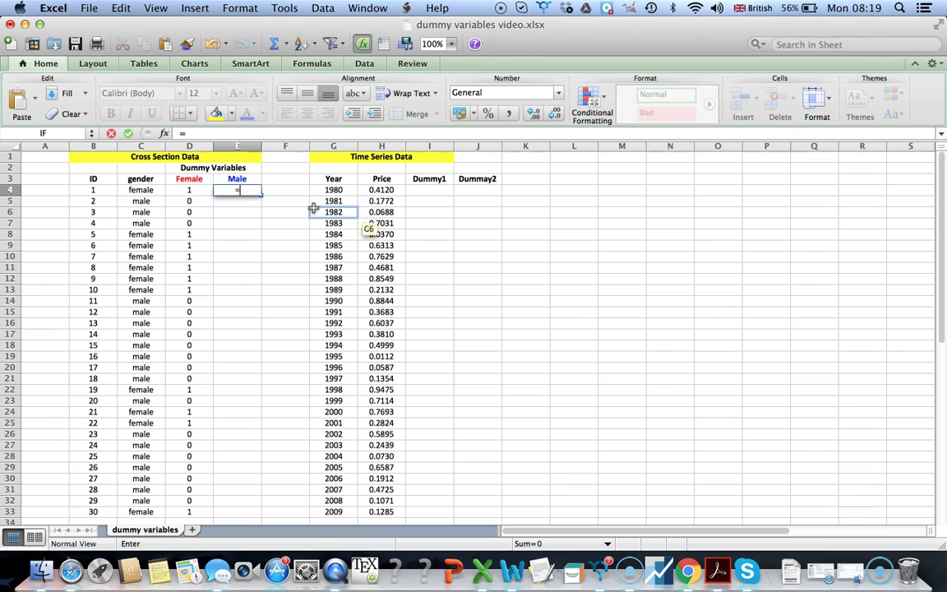
text(IF)
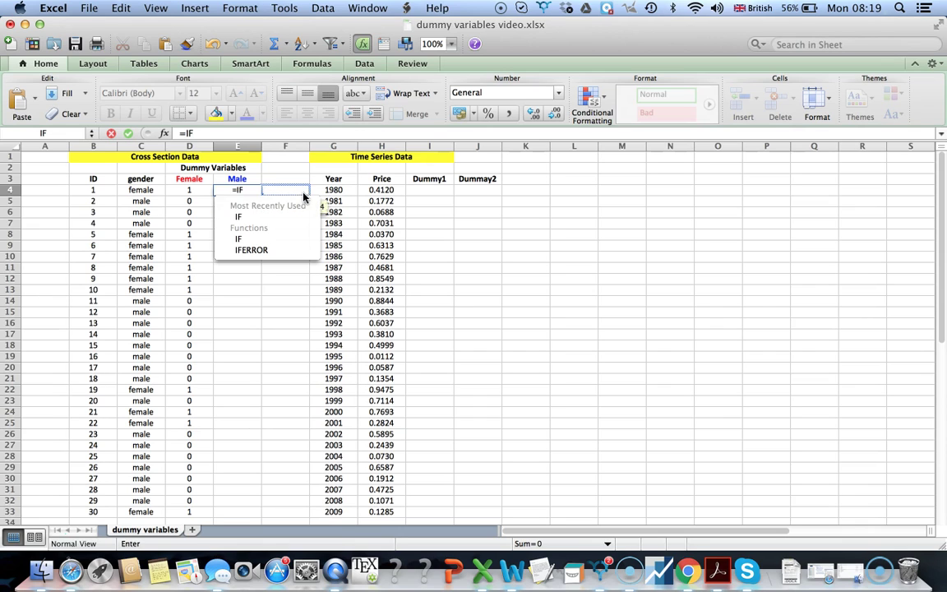
text(()
click(139, 190)
text(=)
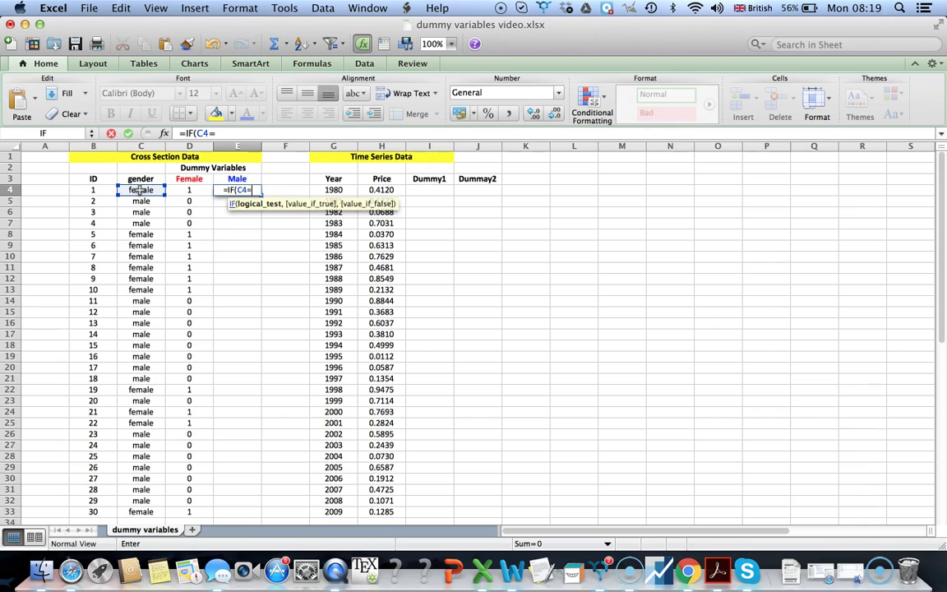
text(")
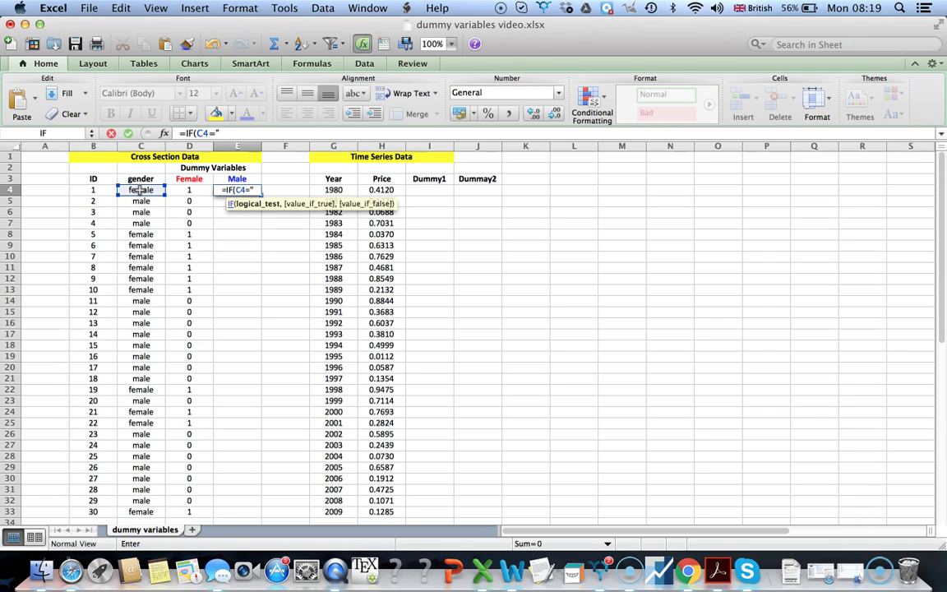
text(male")
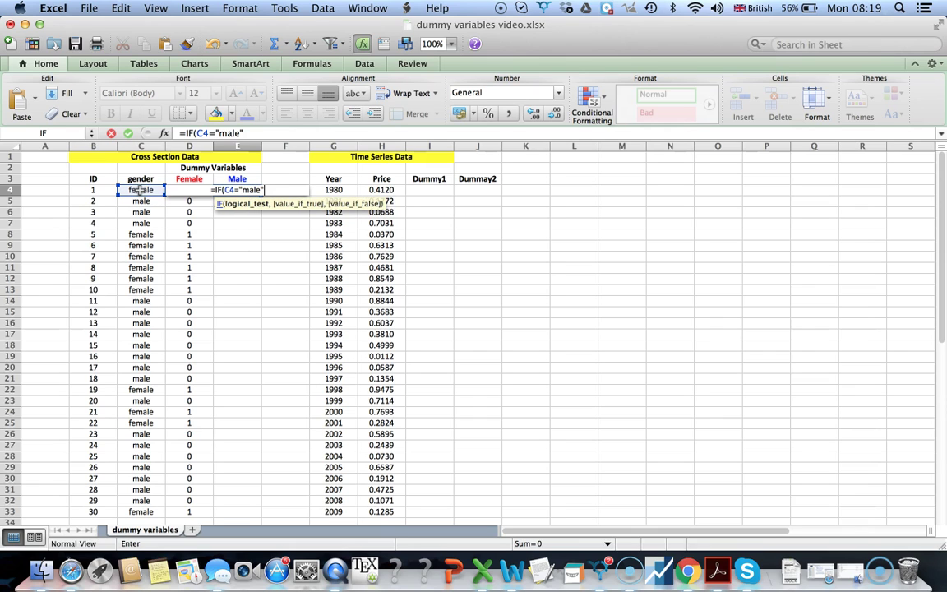
text(,)
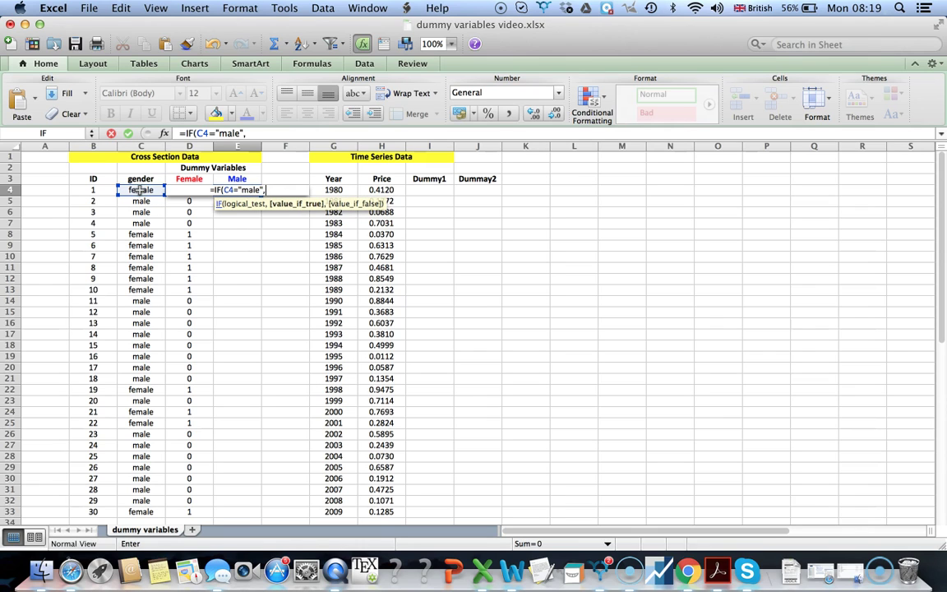
text(1)
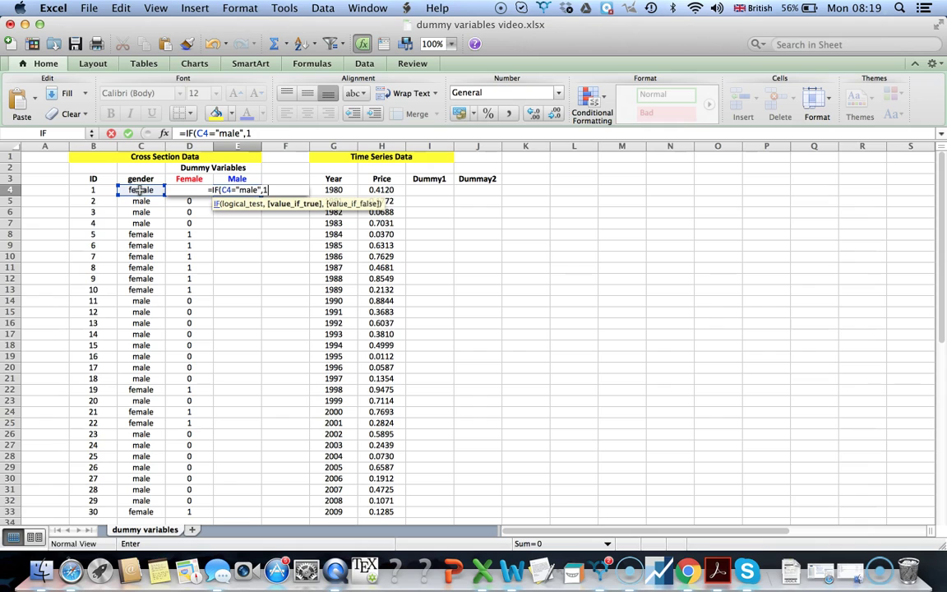
text(,0)
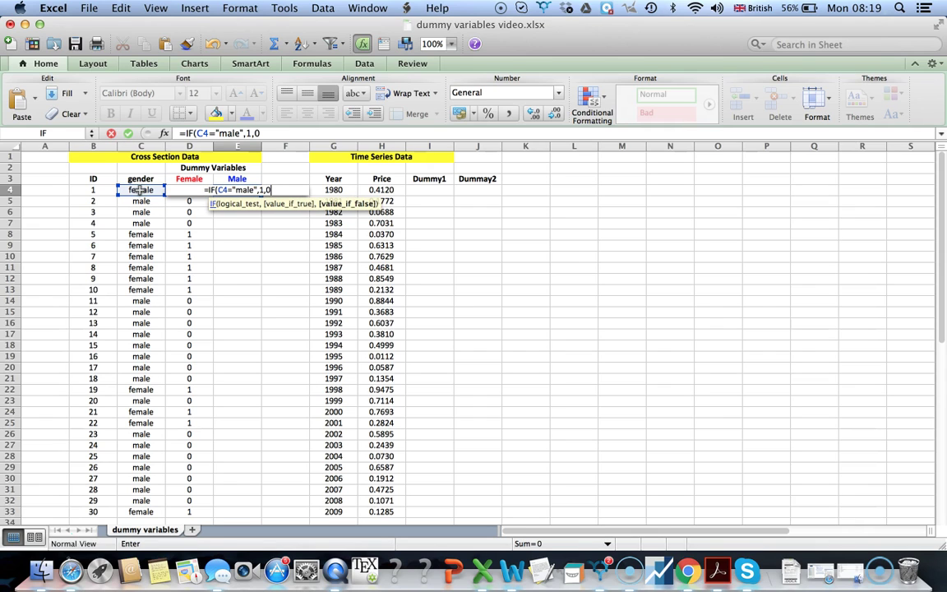
text())
key(Return)
Copy the E4 Male formula down to E33 and review the filled results.
key(Up)
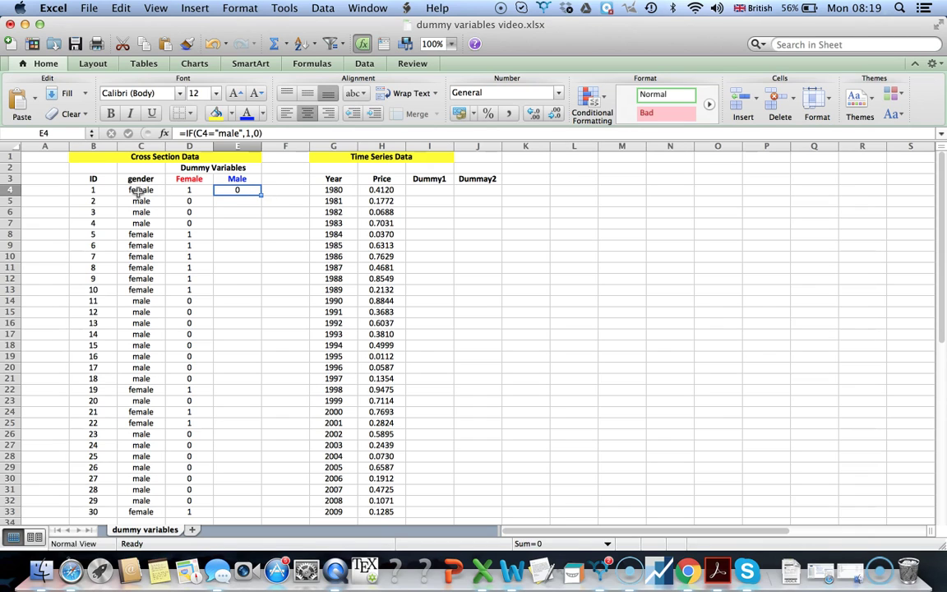
click(131, 188)
click(246, 190)
double_click(261, 195)
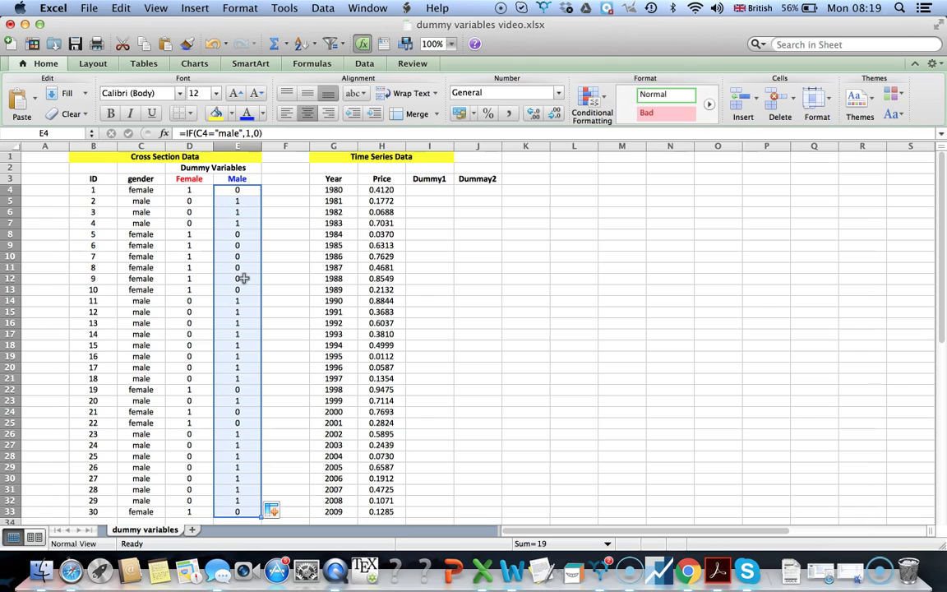
scroll(243, 278, down, 3)
scroll(243, 280, up, 1)
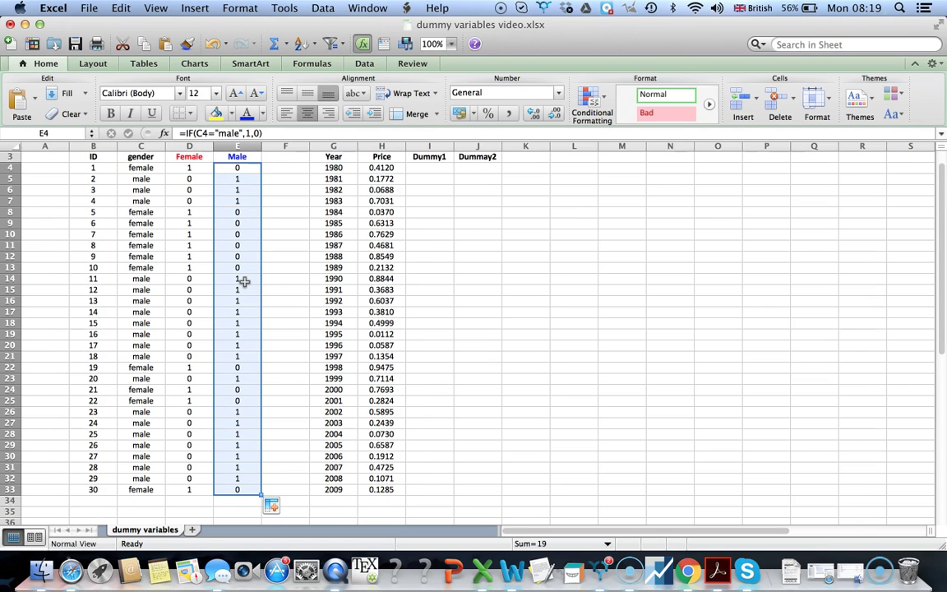
scroll(244, 281, up, 2)
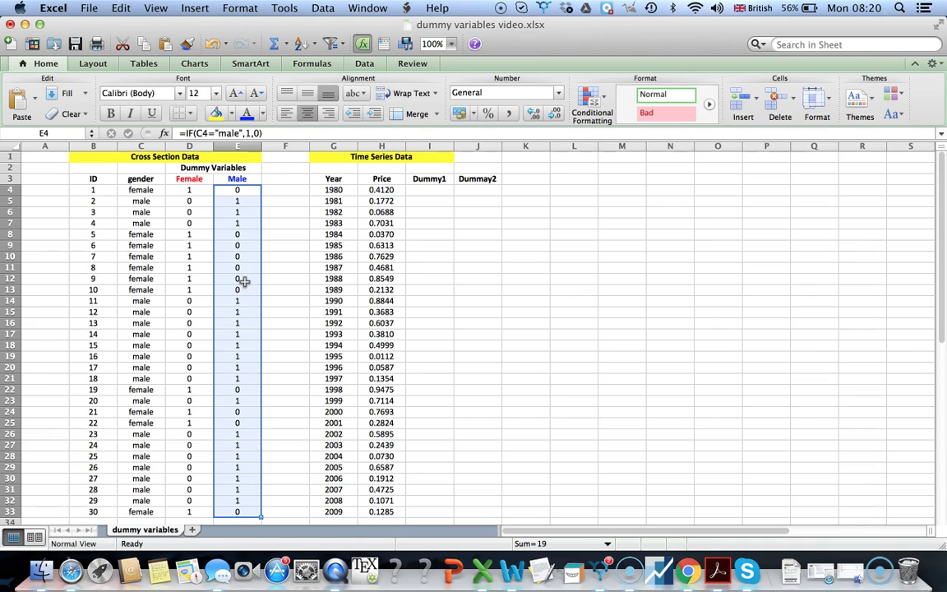
click(435, 191)
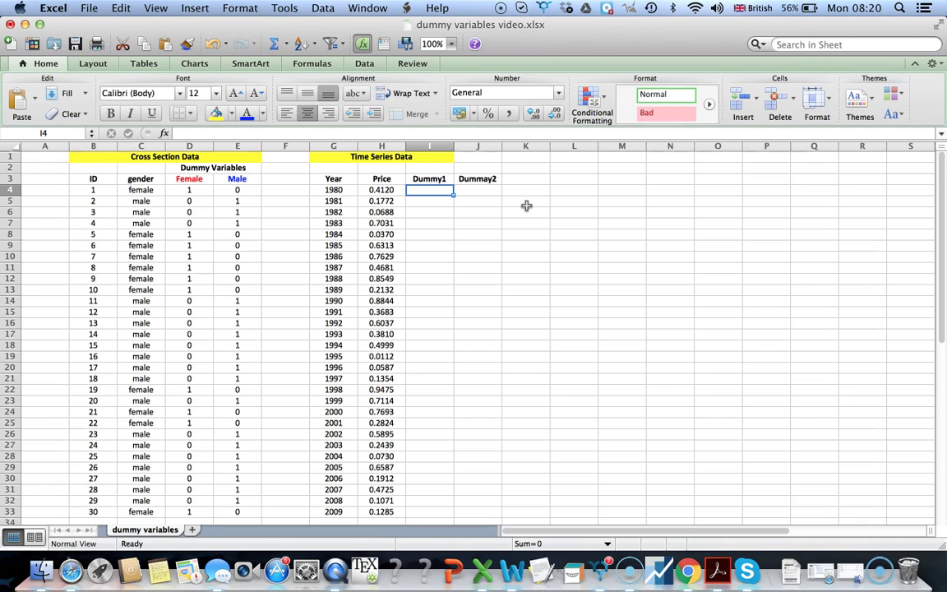
Enter =IF(G4>=2007,1,0) in I4 under Dummy1.
text(=)
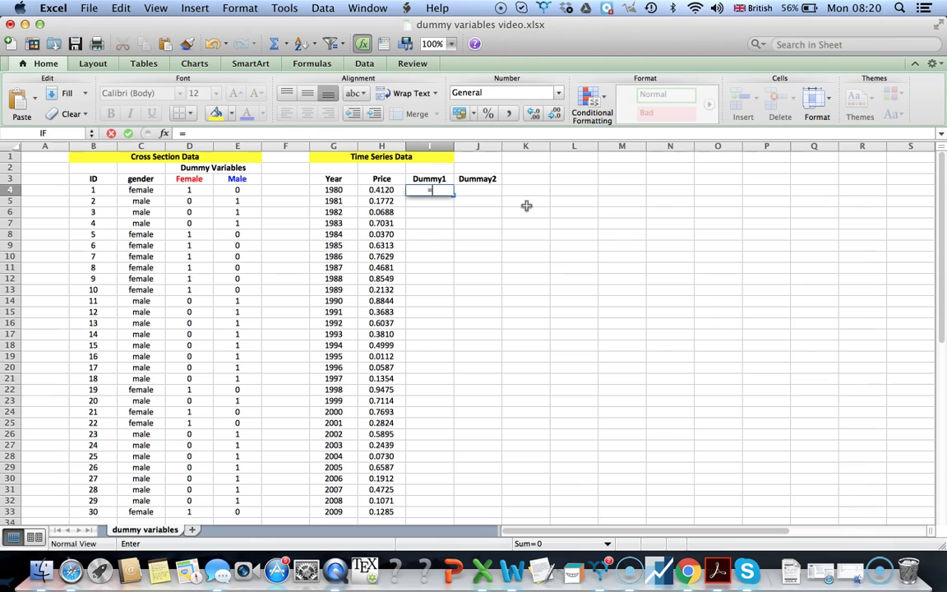
click(526, 205)
text(if)
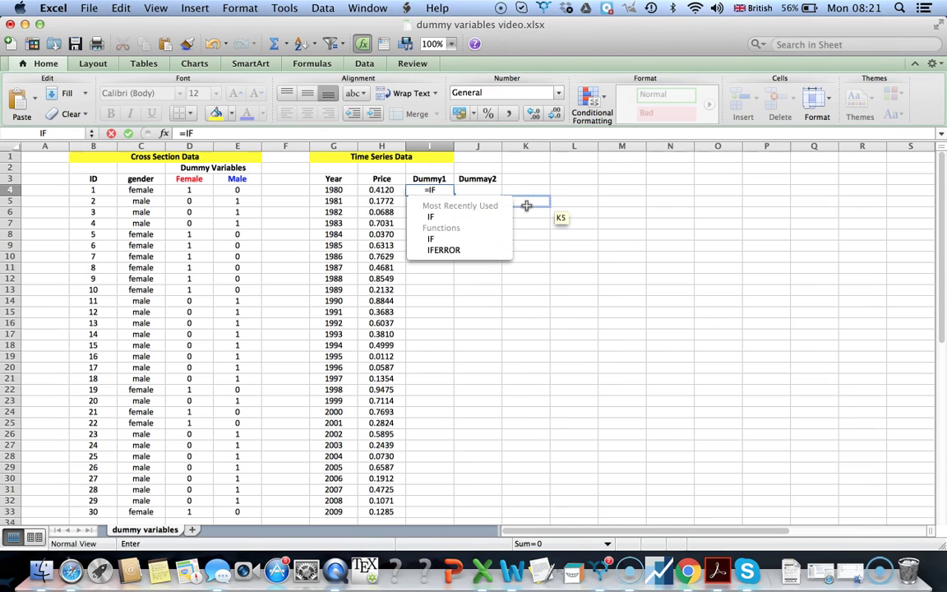
text(()
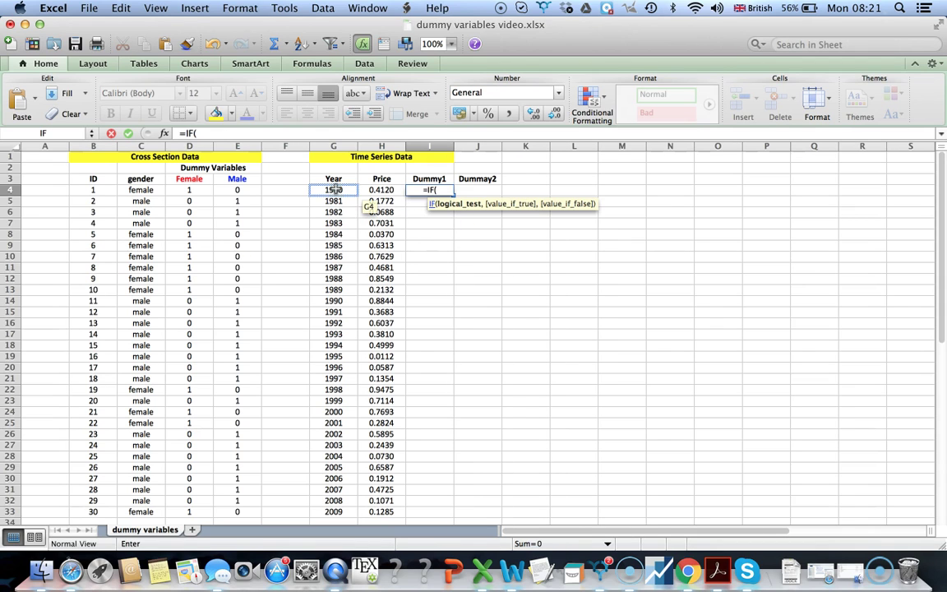
click(334, 190)
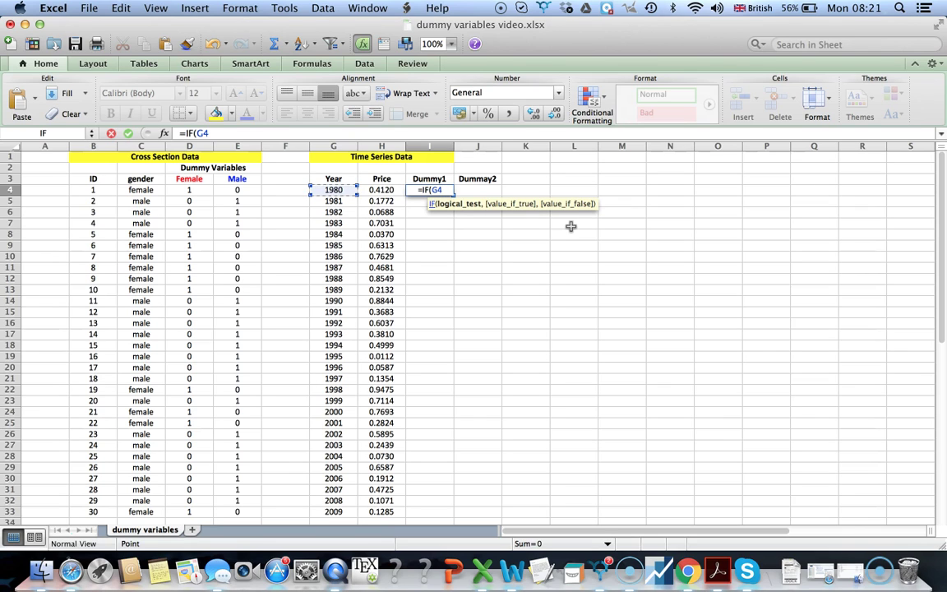
text(>)
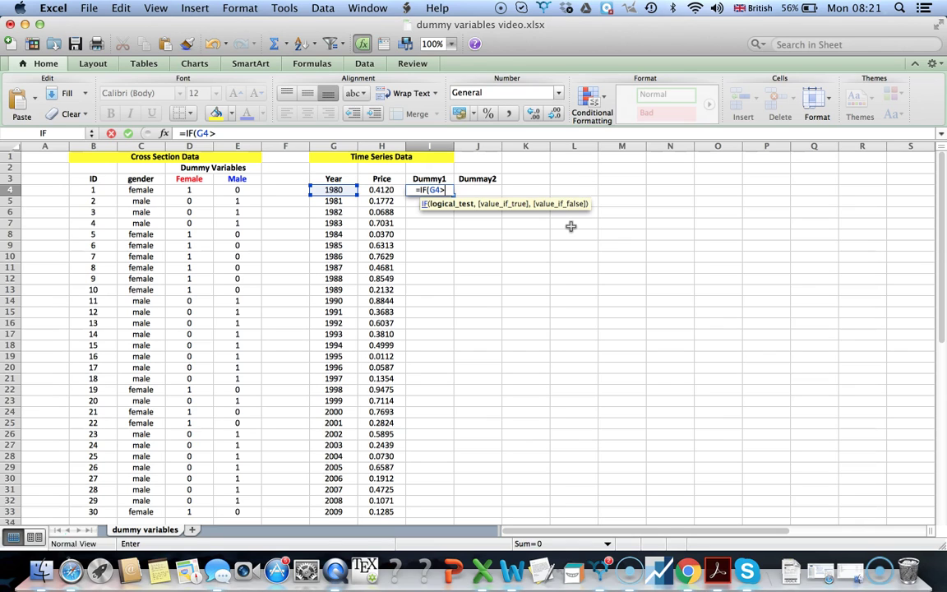
text(=2007)
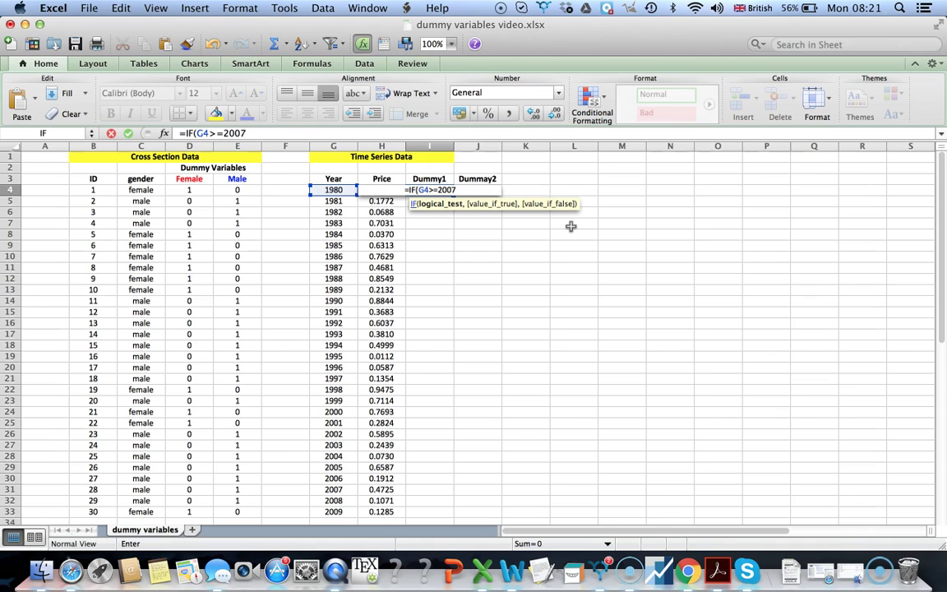
text(,1)
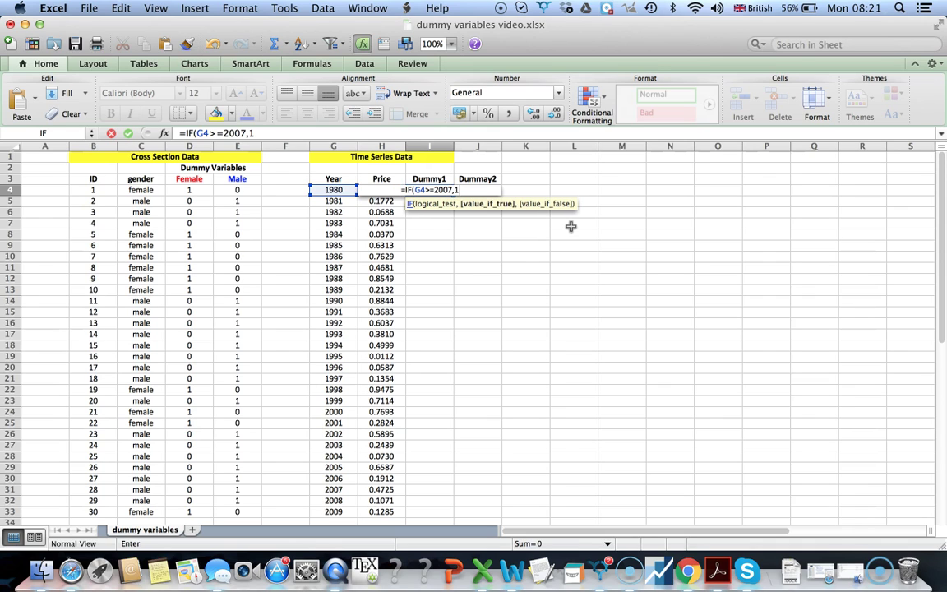
text(,)
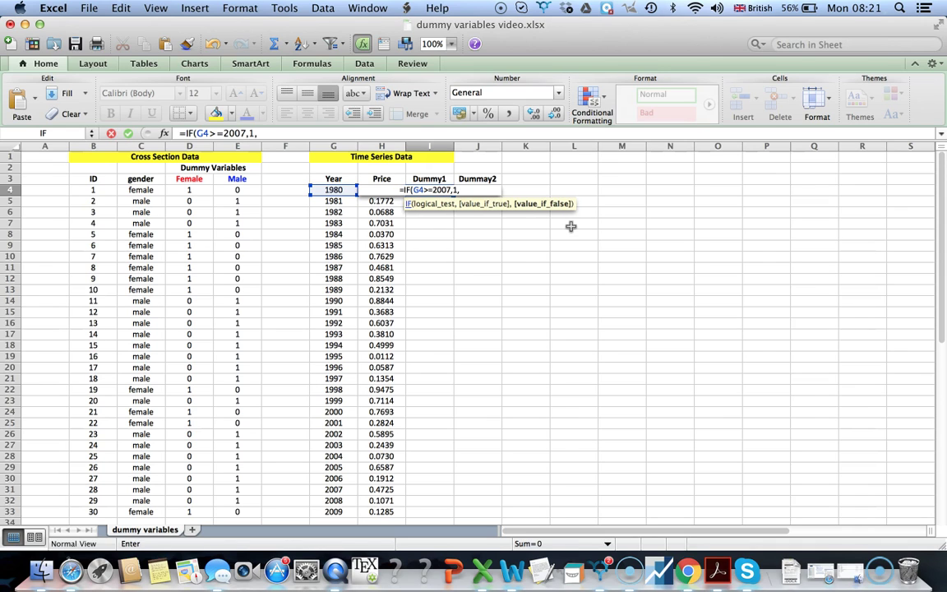
text(0)
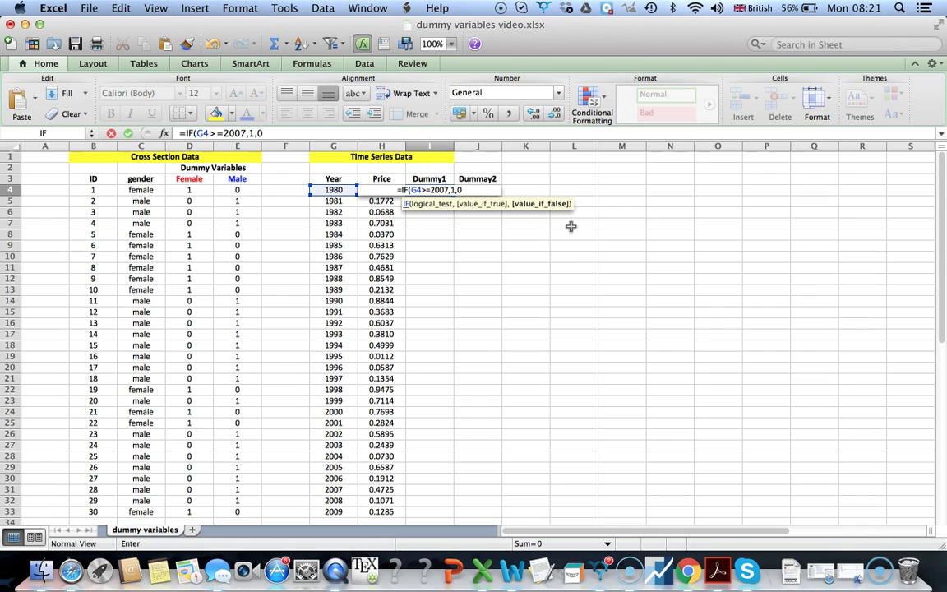
text())
key(Return)
key(Up)
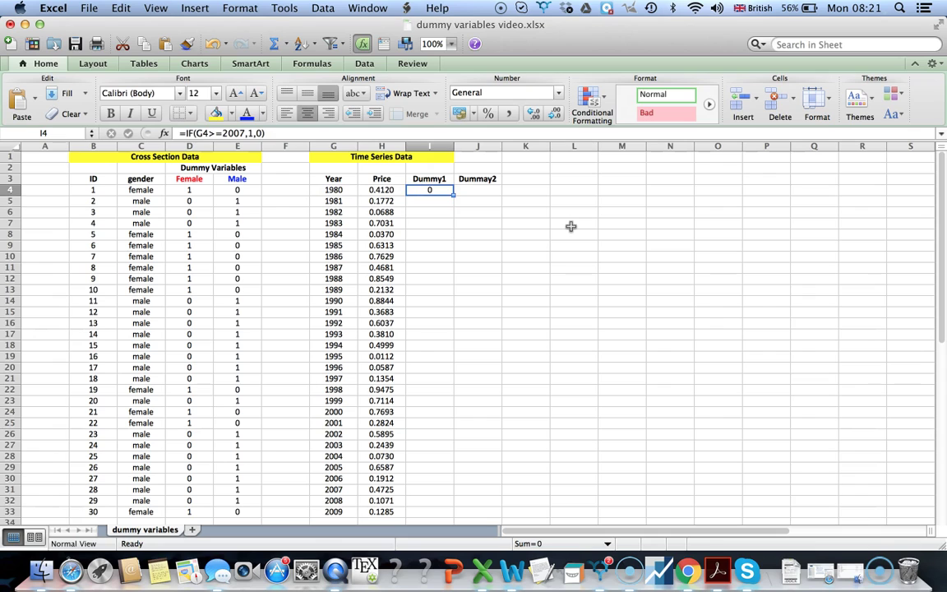
Fill the I4 Dummy1 formula down to I33, giving 1 for 2007–2009.
click(337, 191)
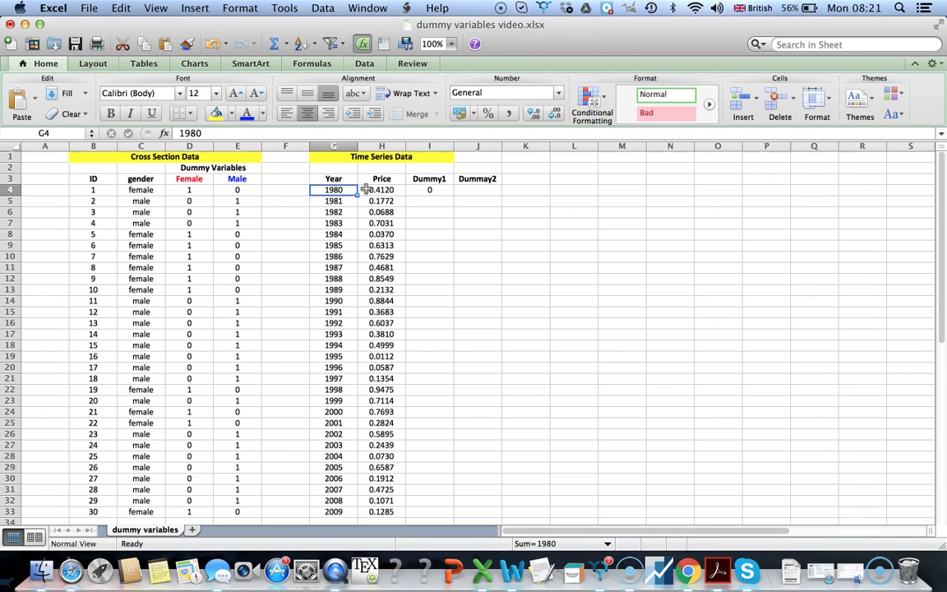
click(430, 190)
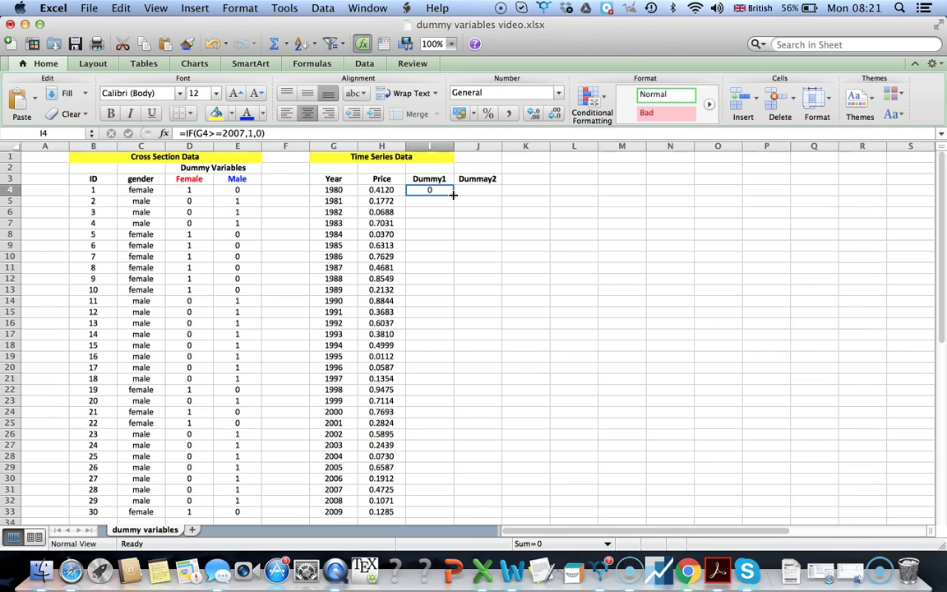
double_click(453, 194)
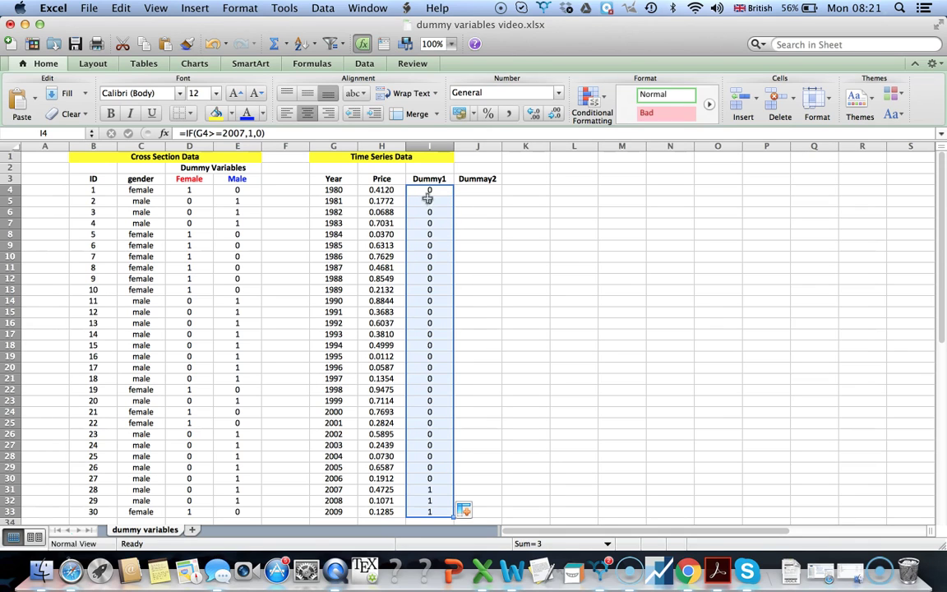
scroll(417, 451, down, 1)
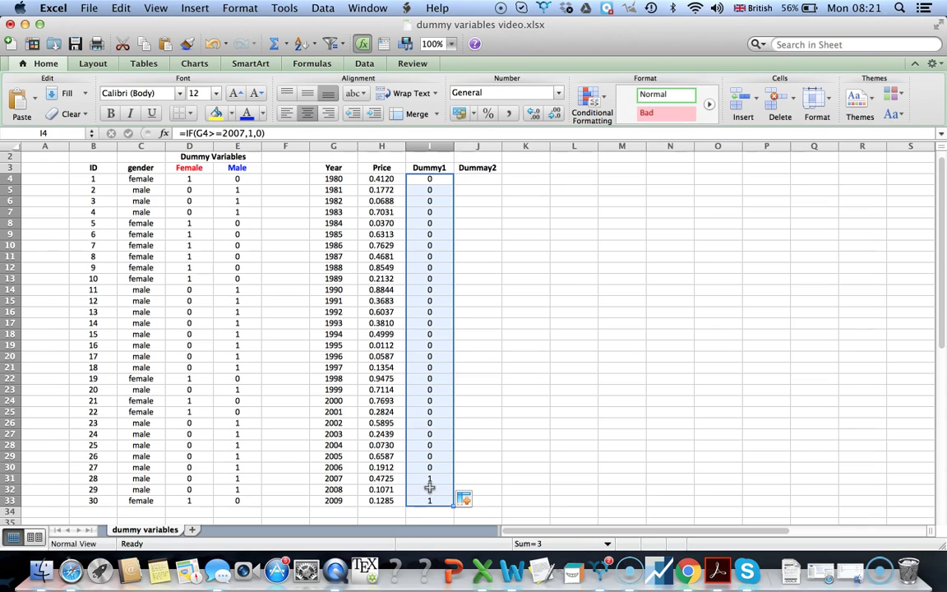
scroll(429, 425, up, 1)
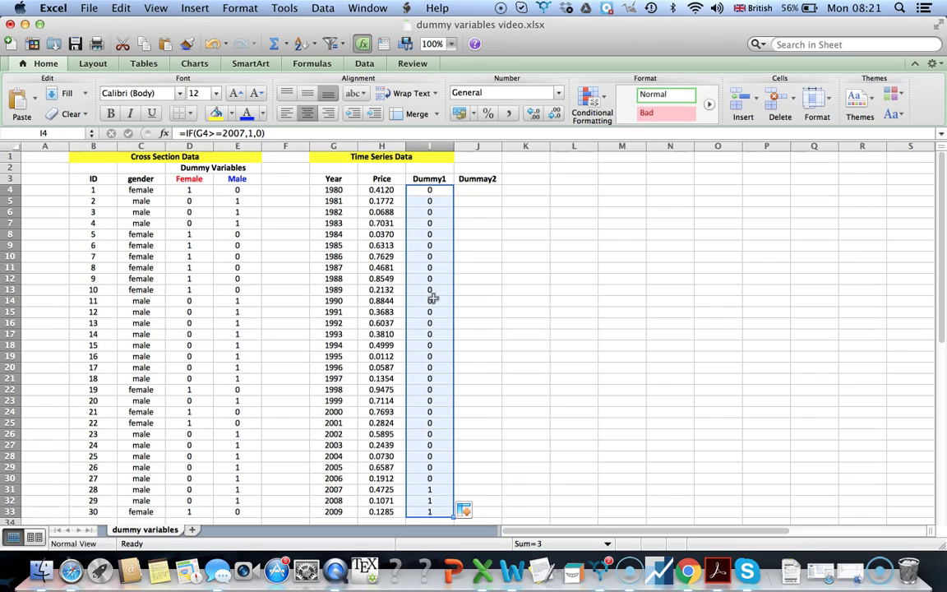
click(475, 188)
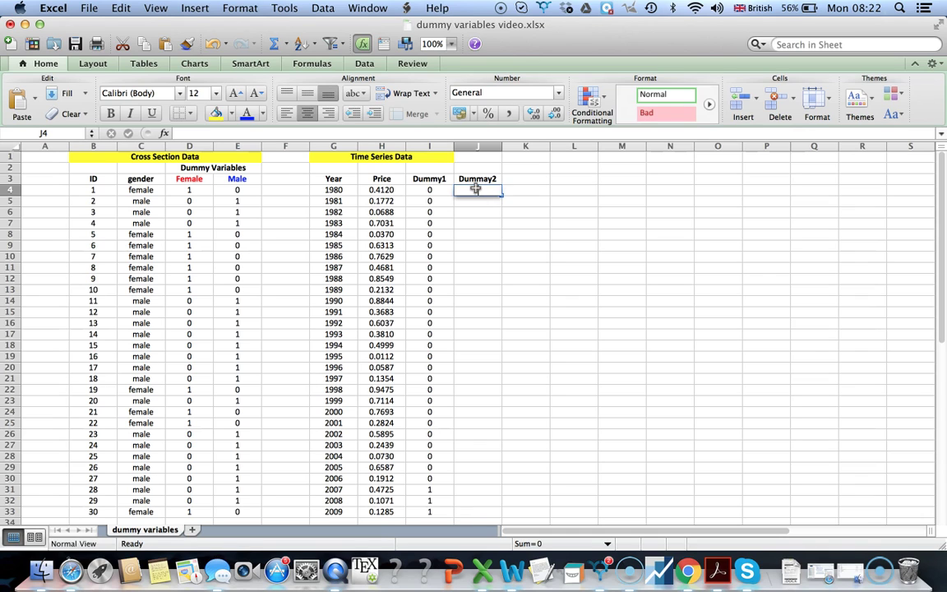
Enter =IF(H4>0.6,1,0) in J4 under Dummay2.
text(=)
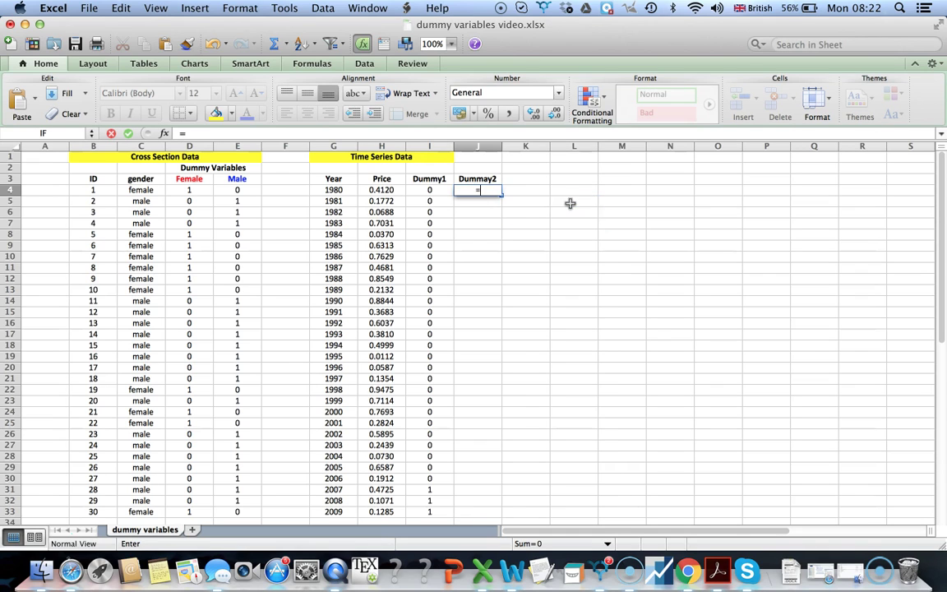
text(IF()
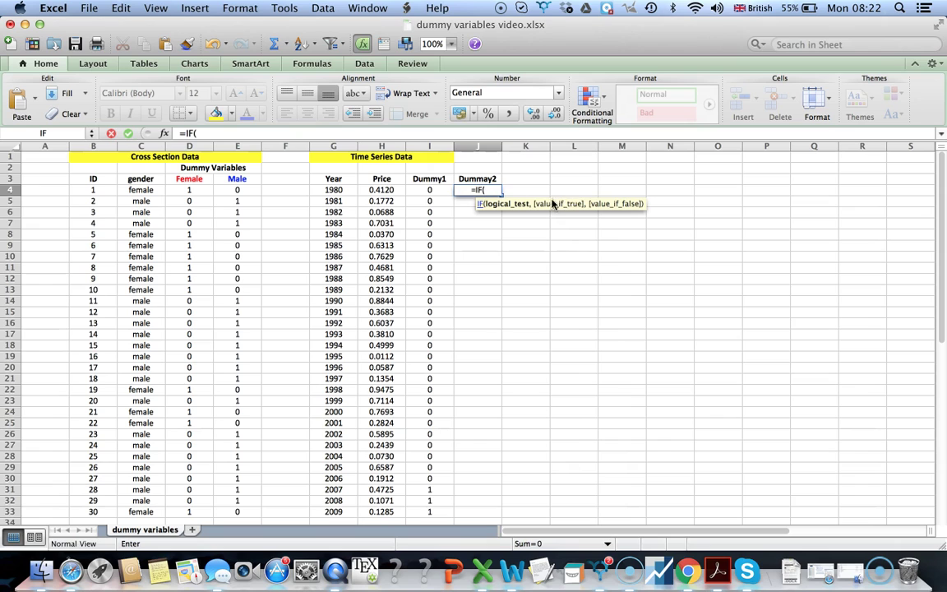
click(382, 189)
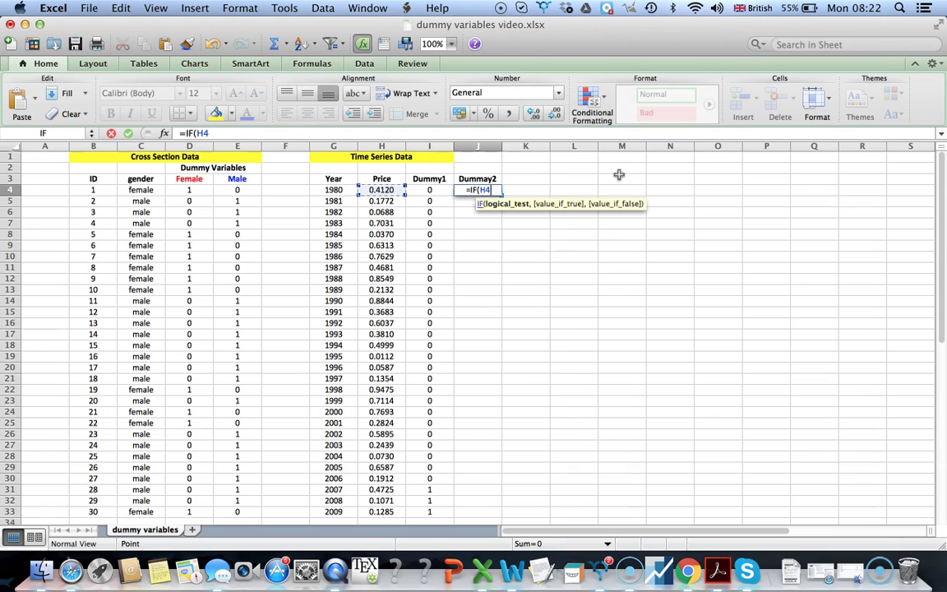
text(>)
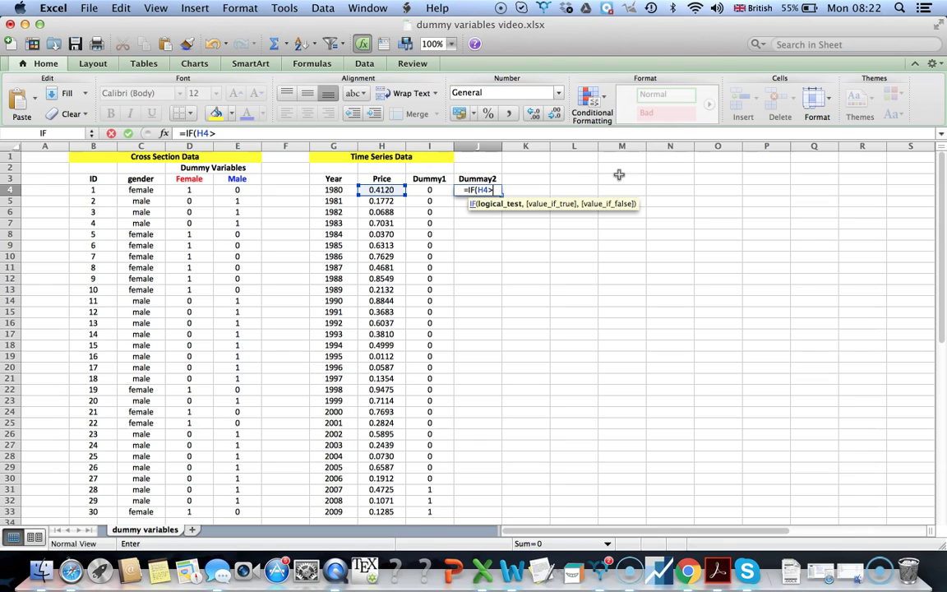
text(0.6)
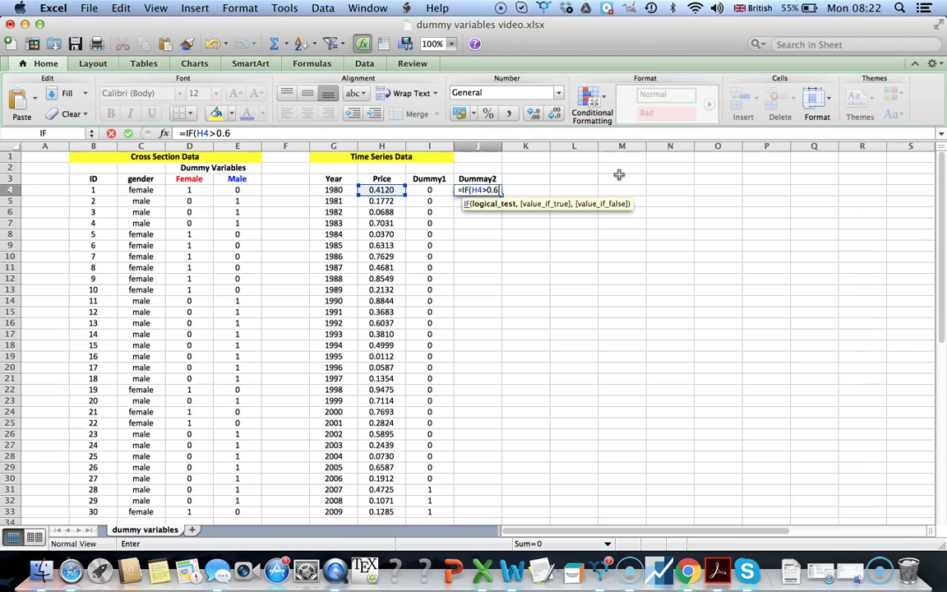
text(,)
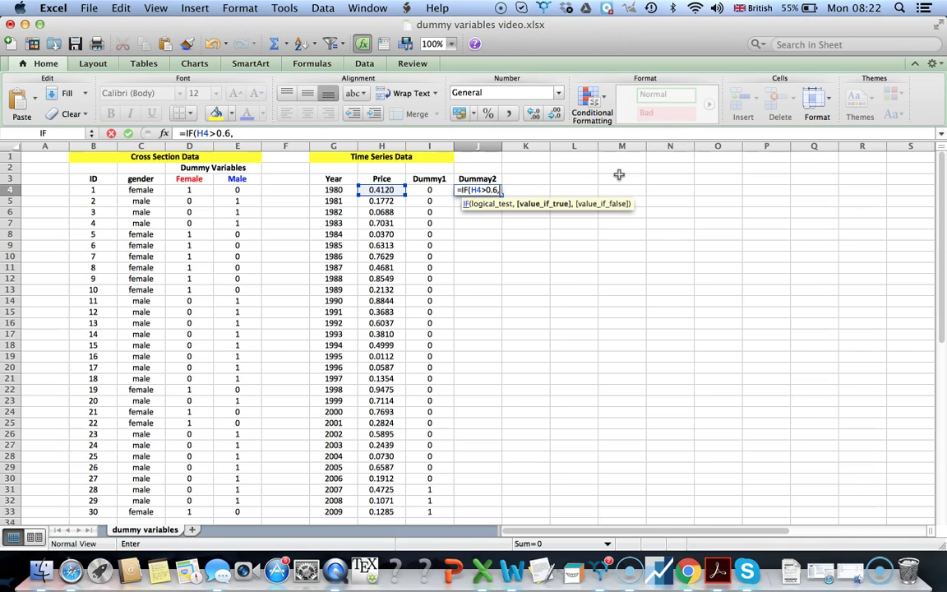
text(1)
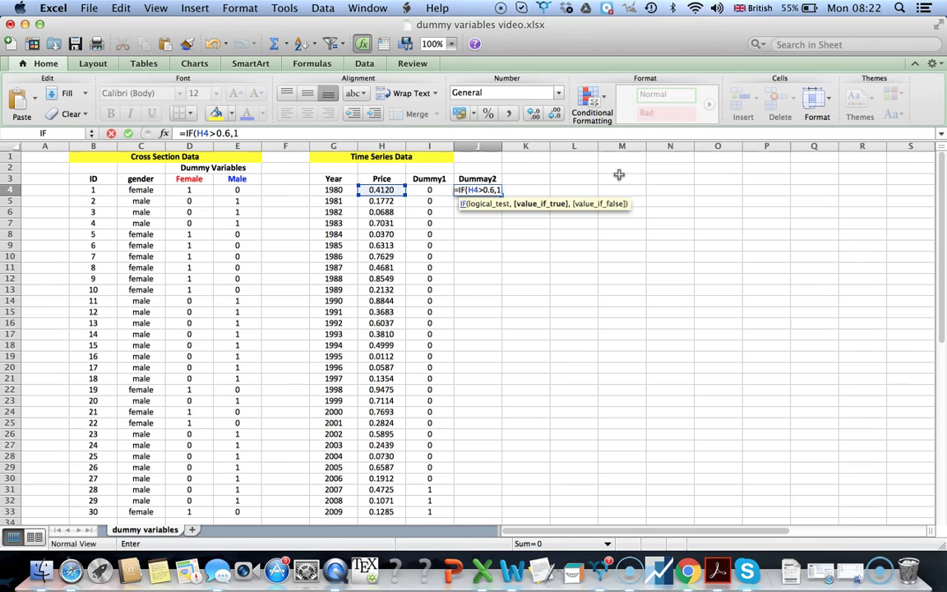
text(,0)
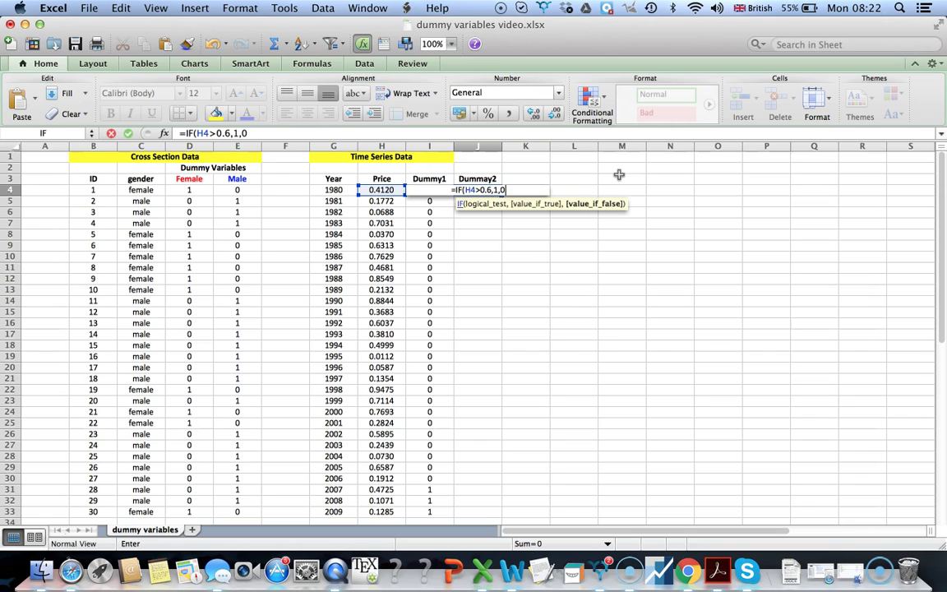
text())
key(Return)
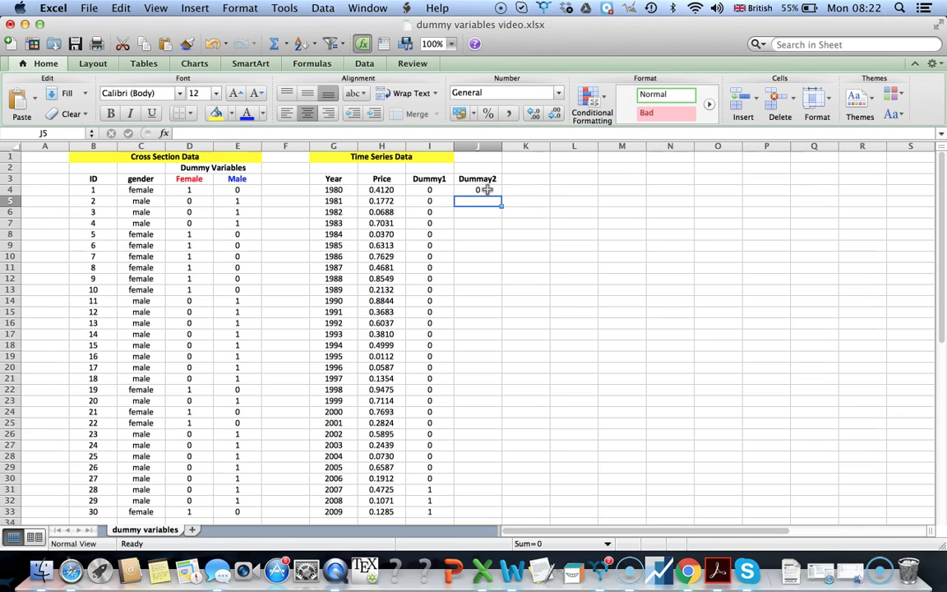
click(476, 190)
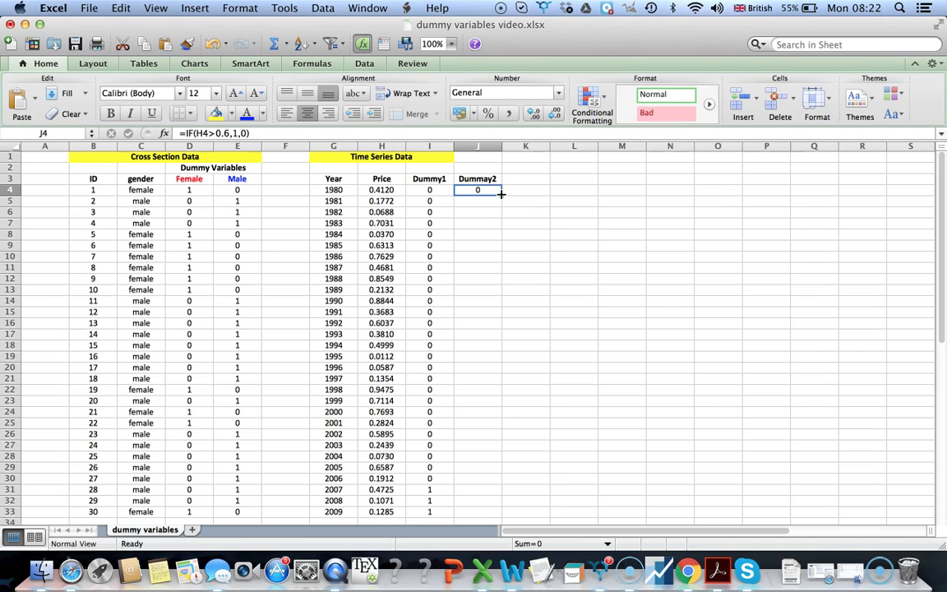
Fill the Dummay2 formula down to J33 and compare the 1983 and 1985 results with their prices.
double_click(501, 194)
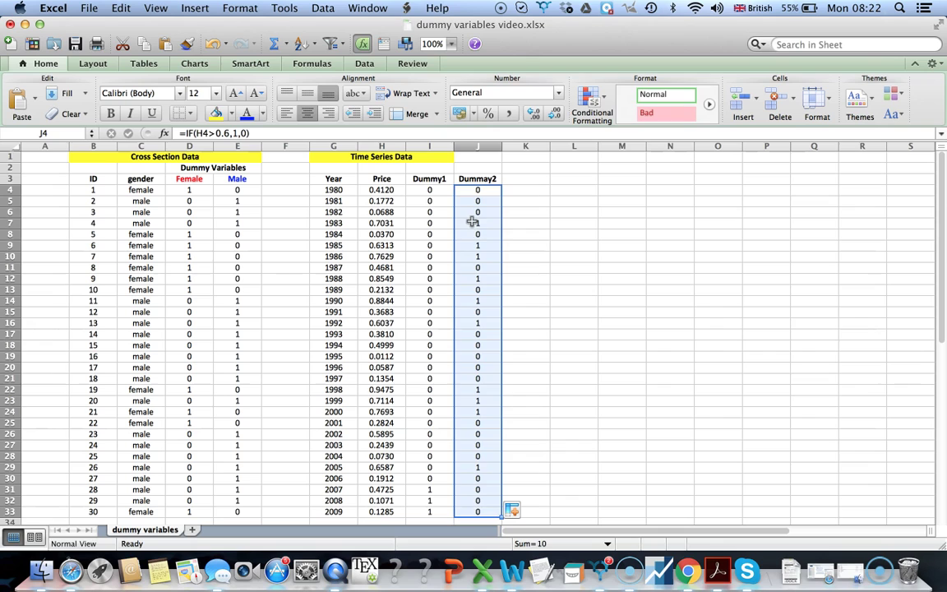
click(472, 222)
key(Left)
key(Left)
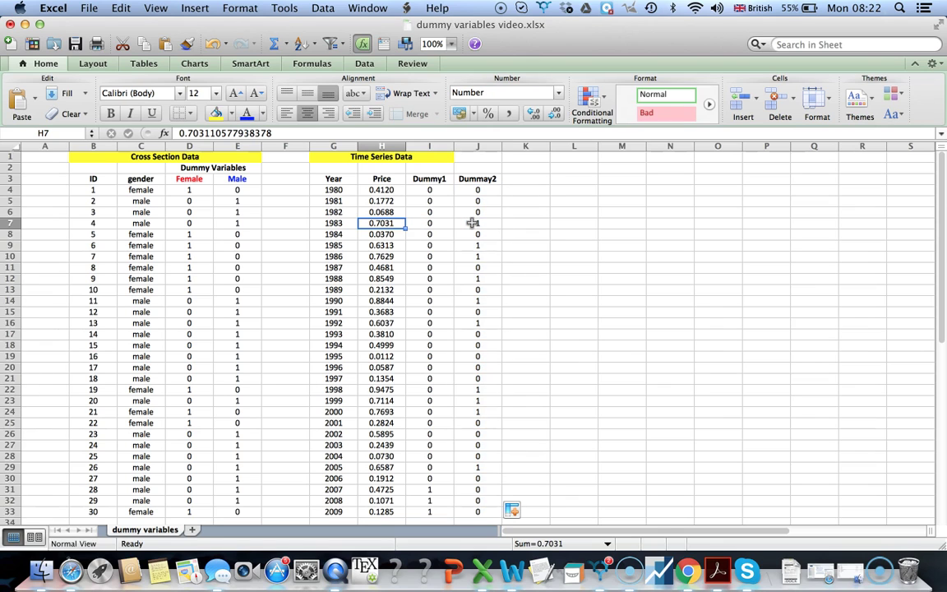
key(Right)
key(Right)
key(Left)
key(Left)
key(Right)
key(Right)
key(Down)
key(Down)
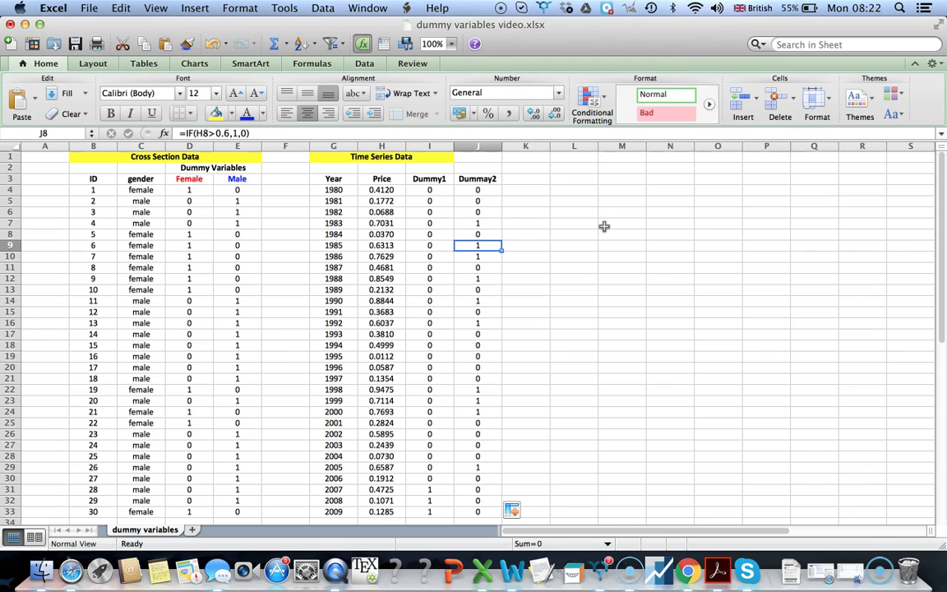
key(Left)
key(Left)
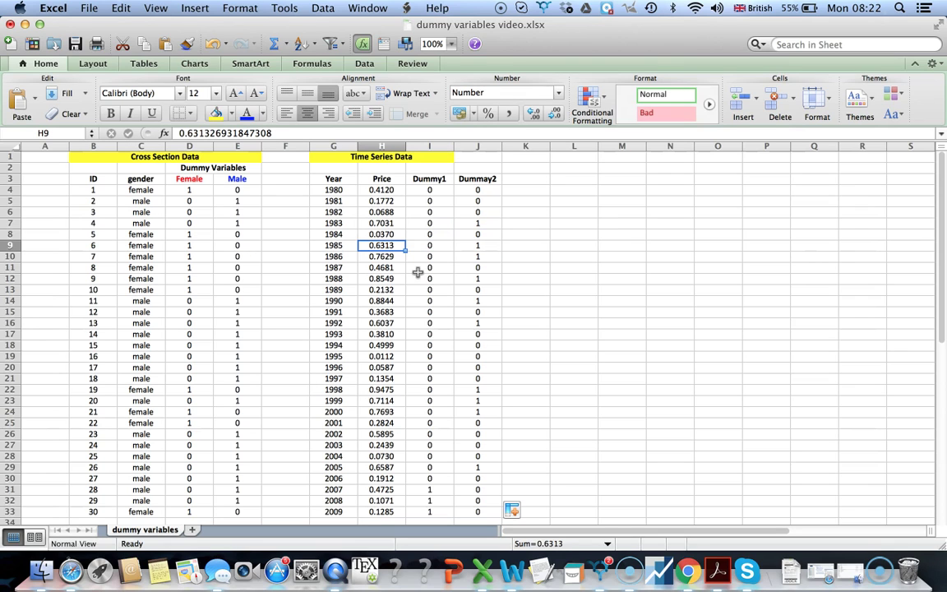